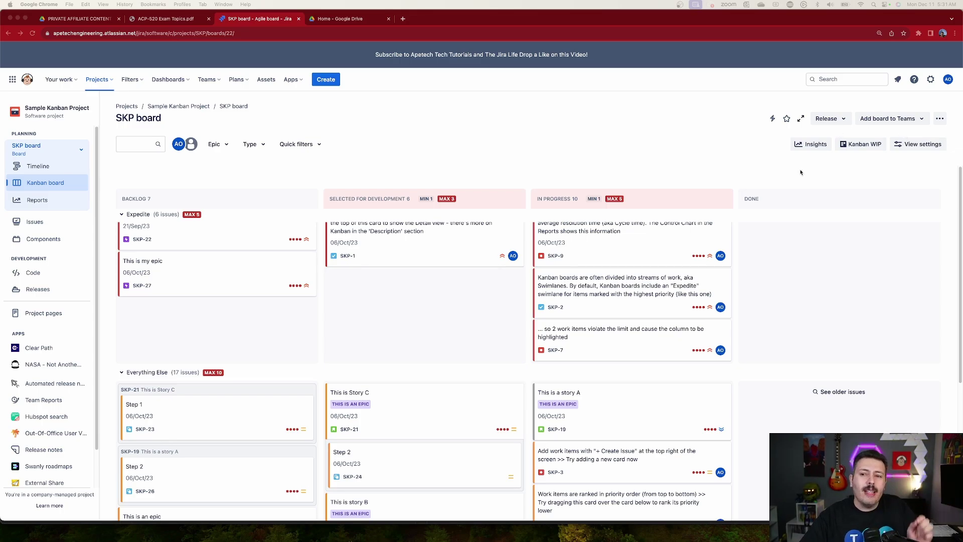
Step: In the board's column settings, rename the Selected for Development column to "DEV::Selected for Development"
click(940, 118)
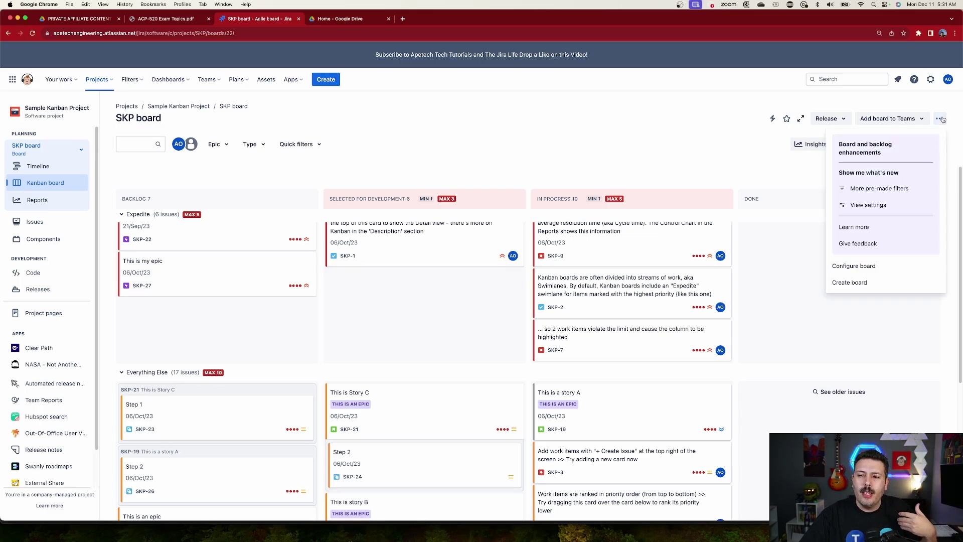
click(854, 266)
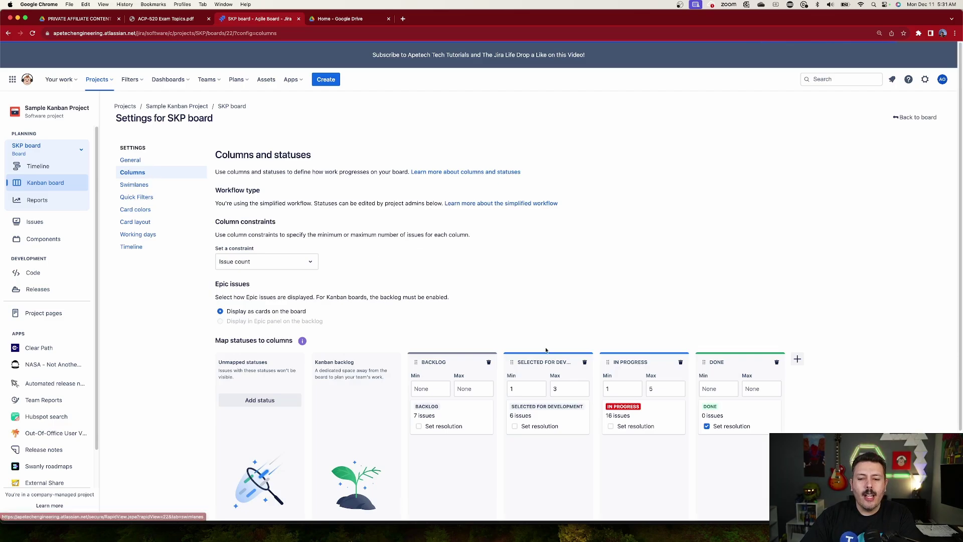
scroll(570, 360, down, 2)
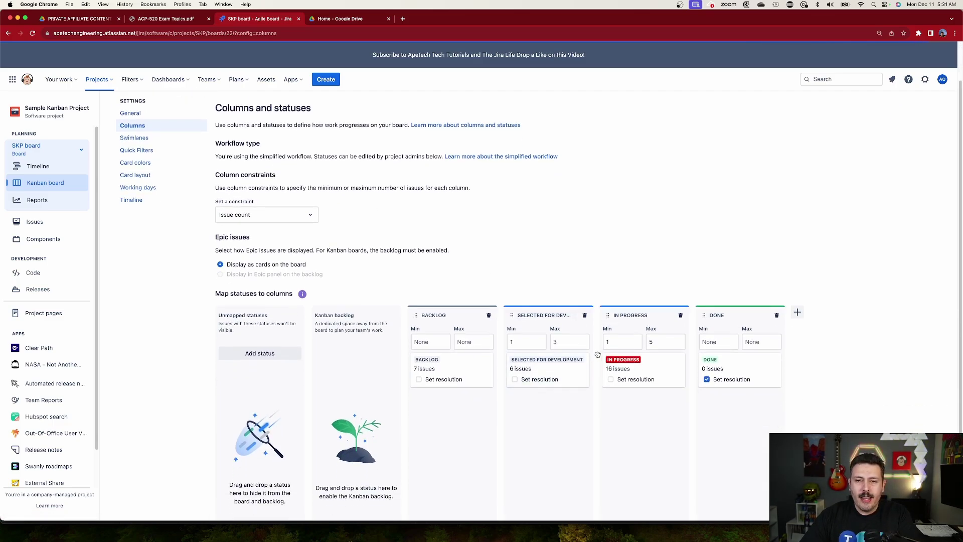
click(528, 316)
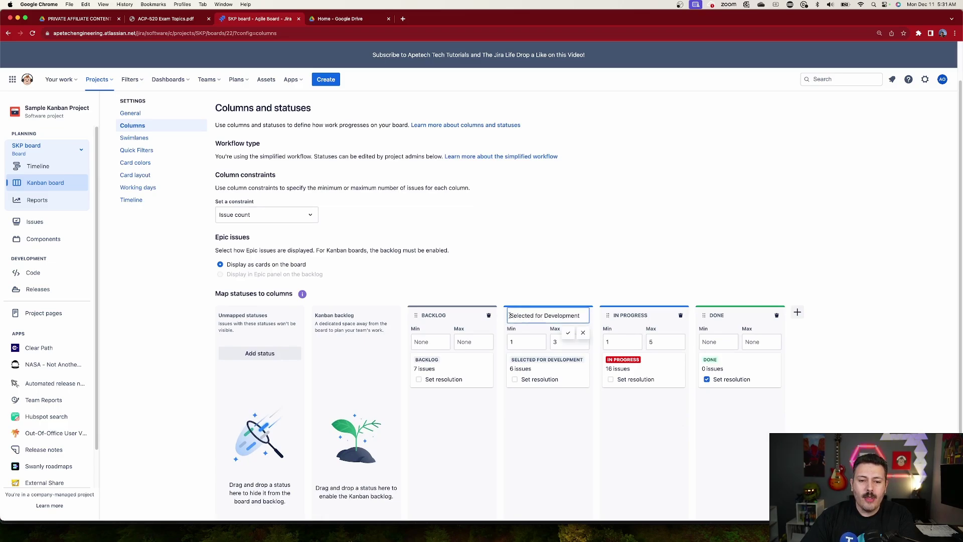
key(super+Left)
text(DEV::)
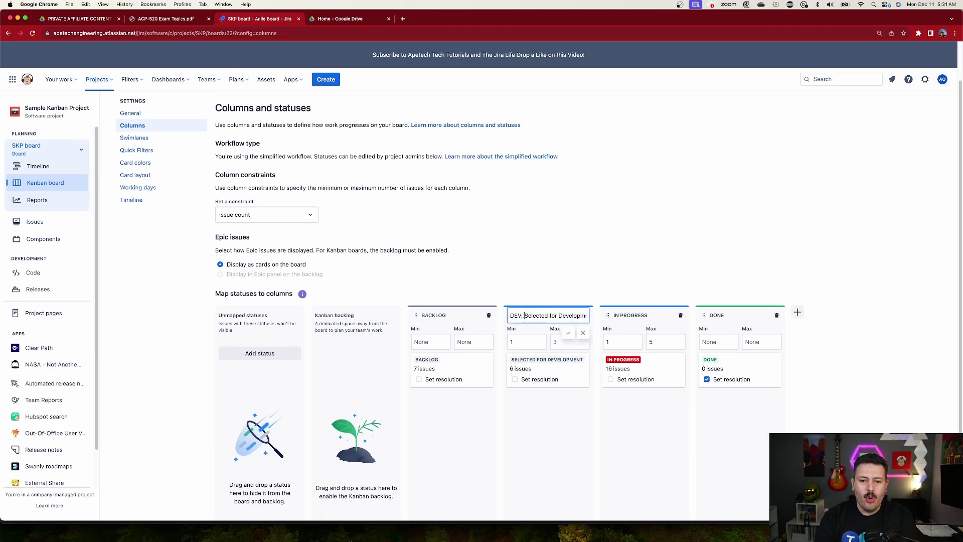
Step: Rename the In Progress column to "DEV::In Progress"
click(606, 317)
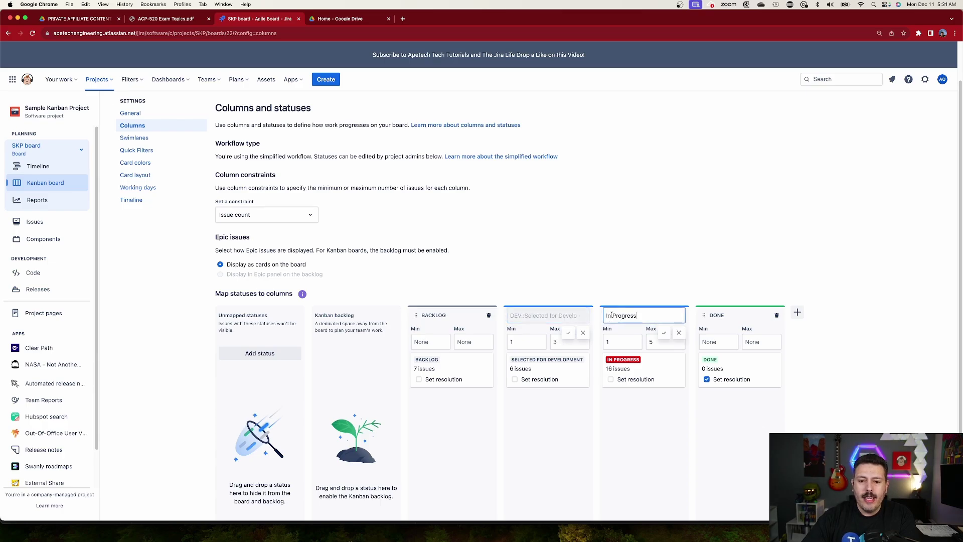
key(super+Left)
text(DEV::)
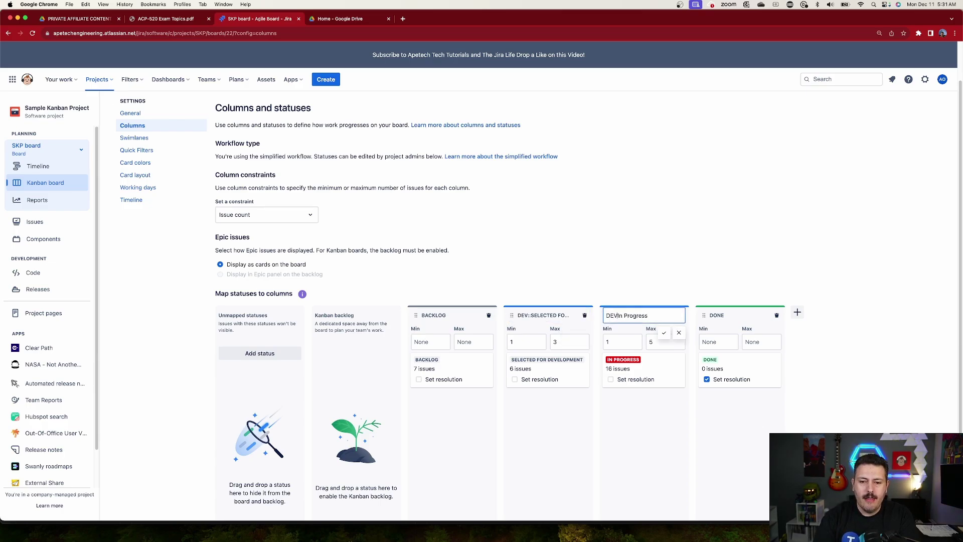
click(871, 345)
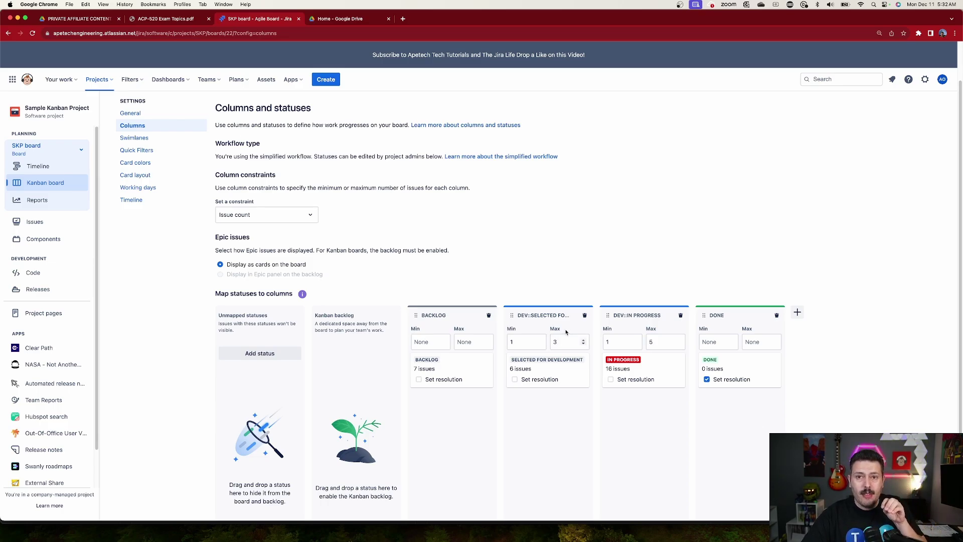
Step: Set the DEV::In Progress column's maximum issue count to 6 and return to the board
click(661, 344)
key(super+a)
text(6)
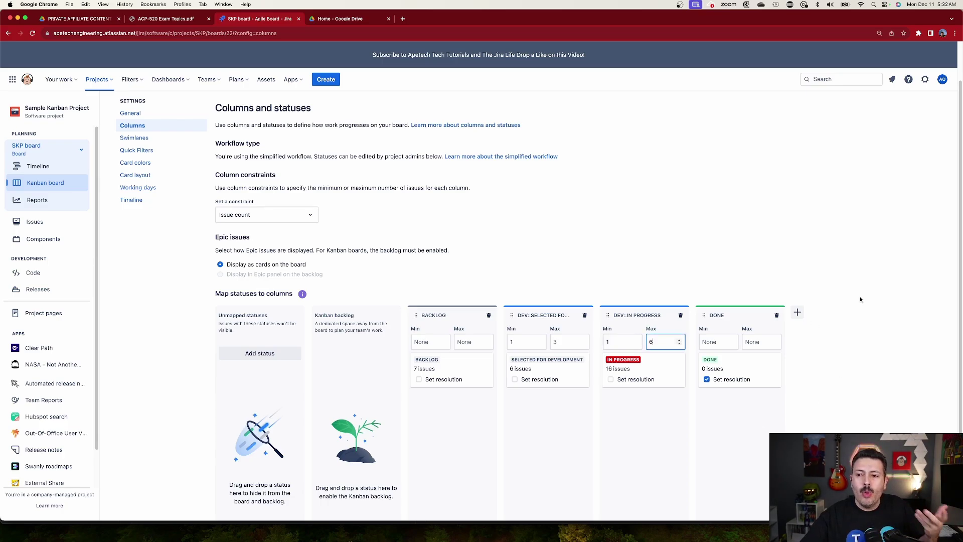
scroll(883, 211, up, 2)
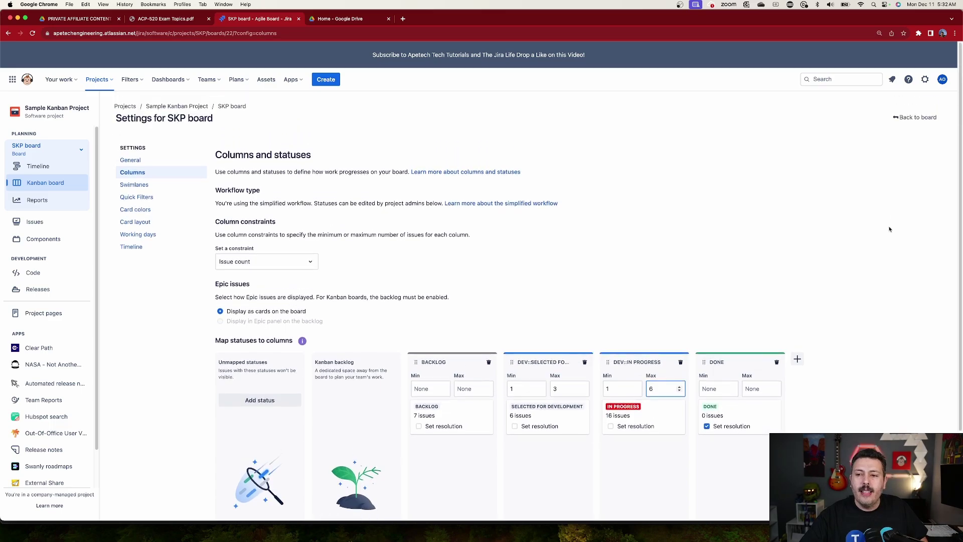
click(919, 116)
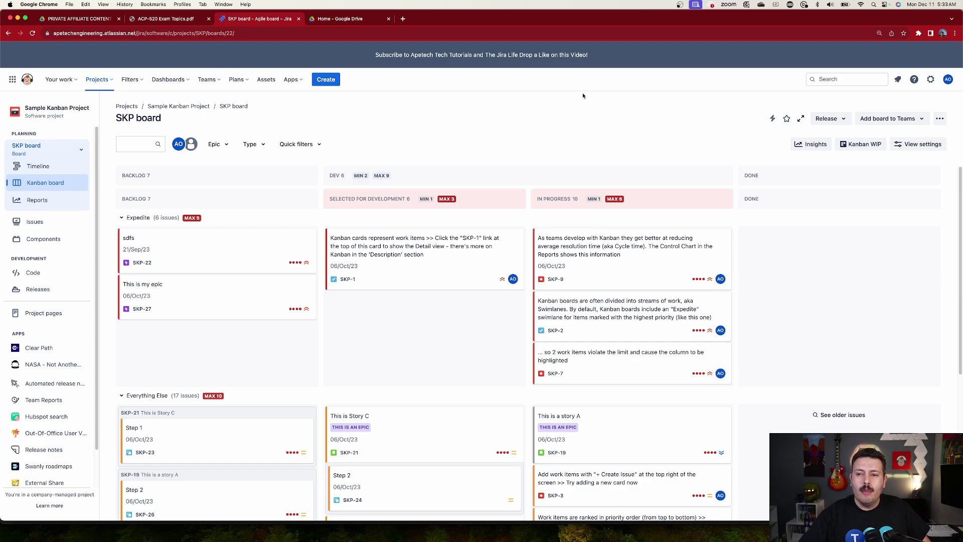
Step: Enable the Combined WIP option for the Kanban board
click(876, 148)
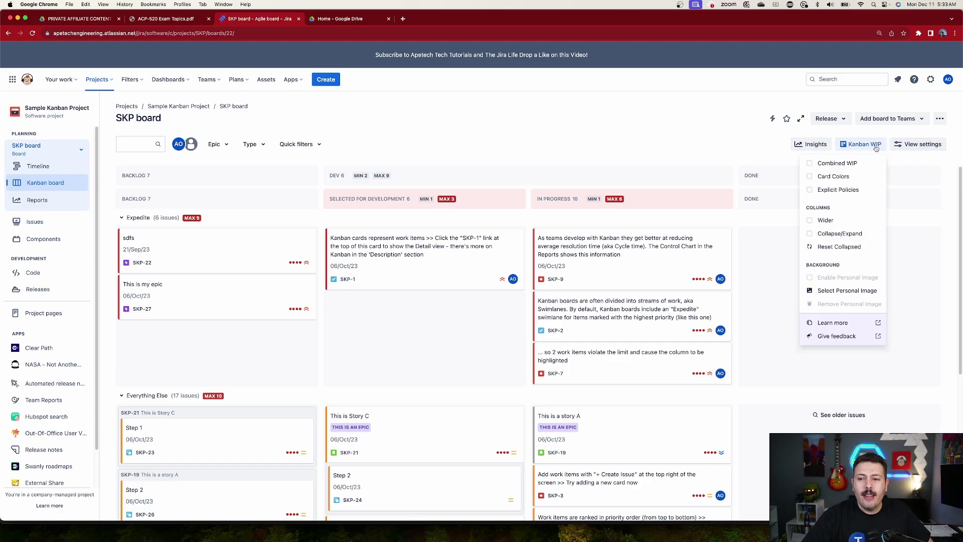
click(846, 165)
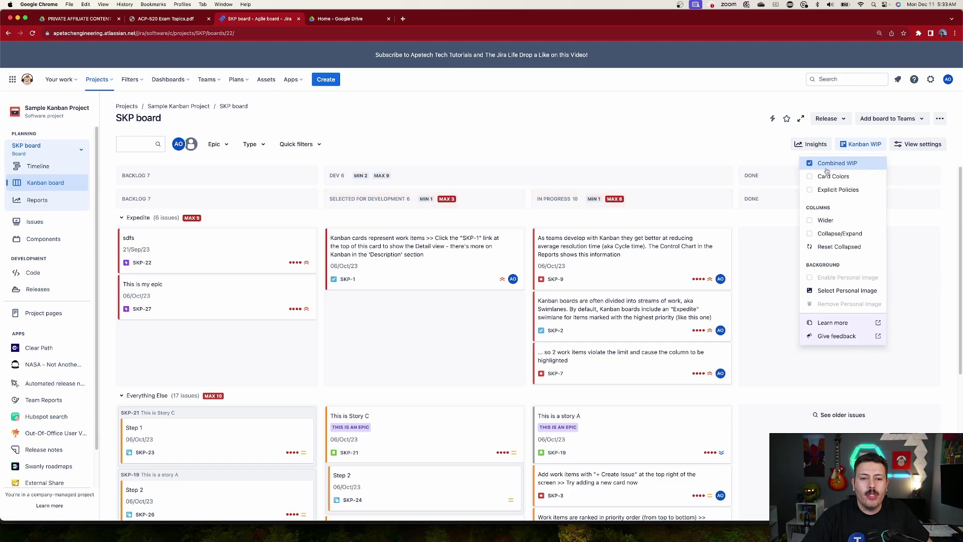
click(437, 183)
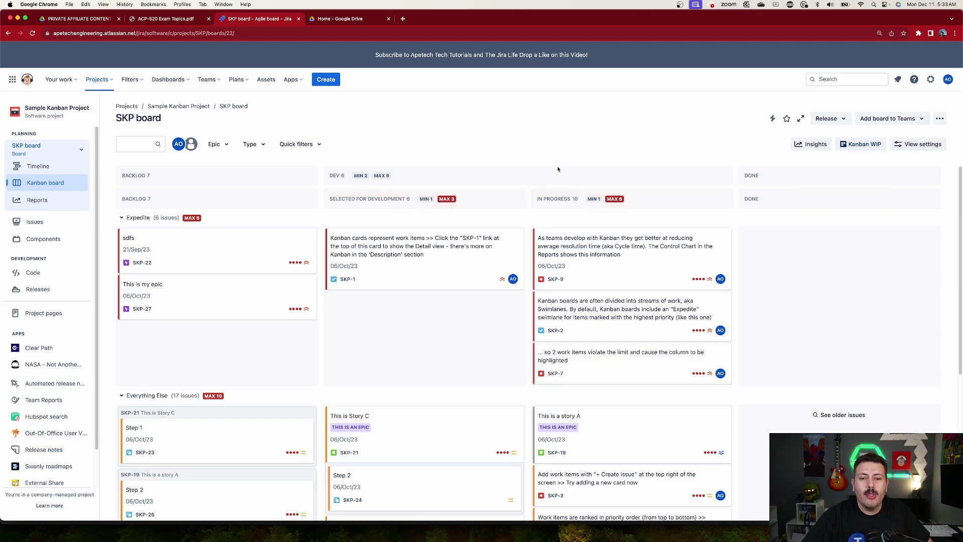
click(861, 144)
click(823, 163)
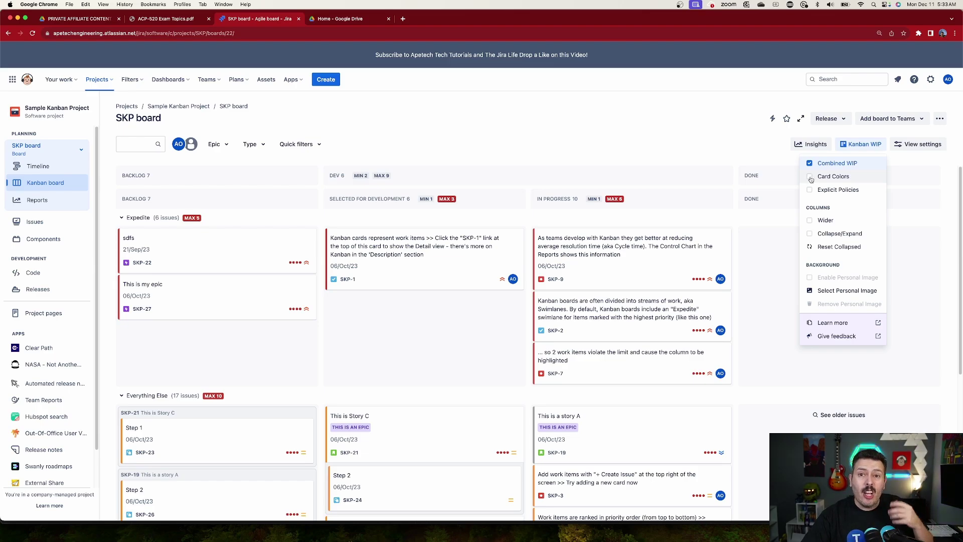
Step: Review the swimlane WIP limits in the board settings and return to the board
click(940, 119)
click(854, 266)
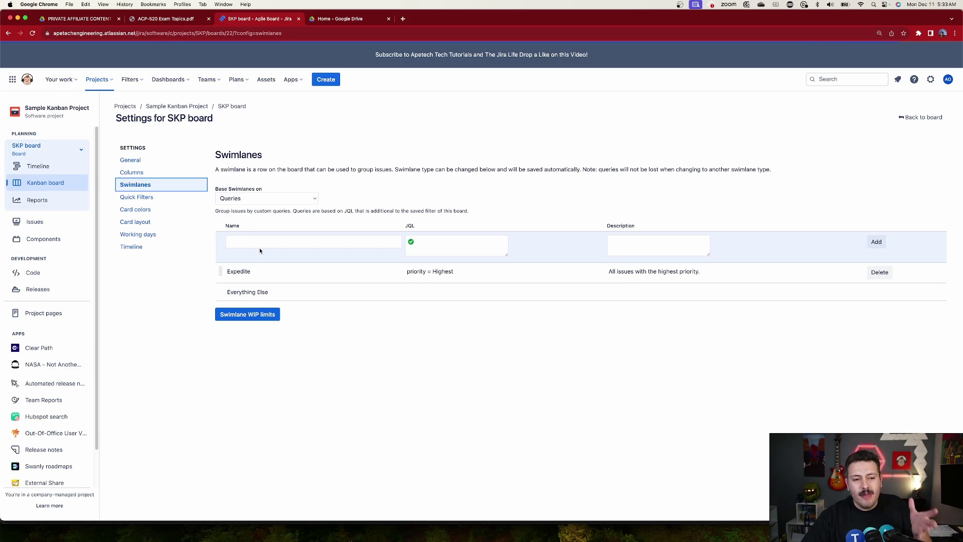
click(253, 316)
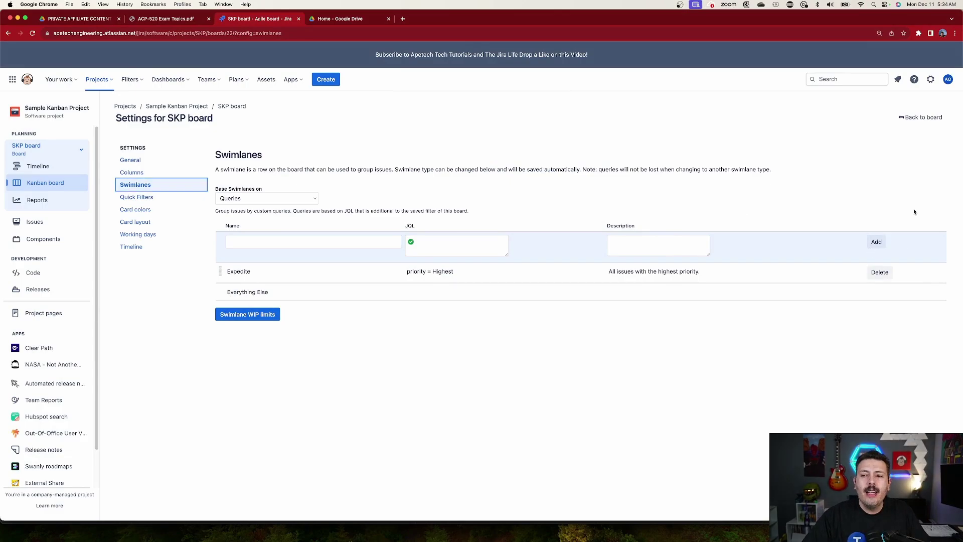
click(913, 117)
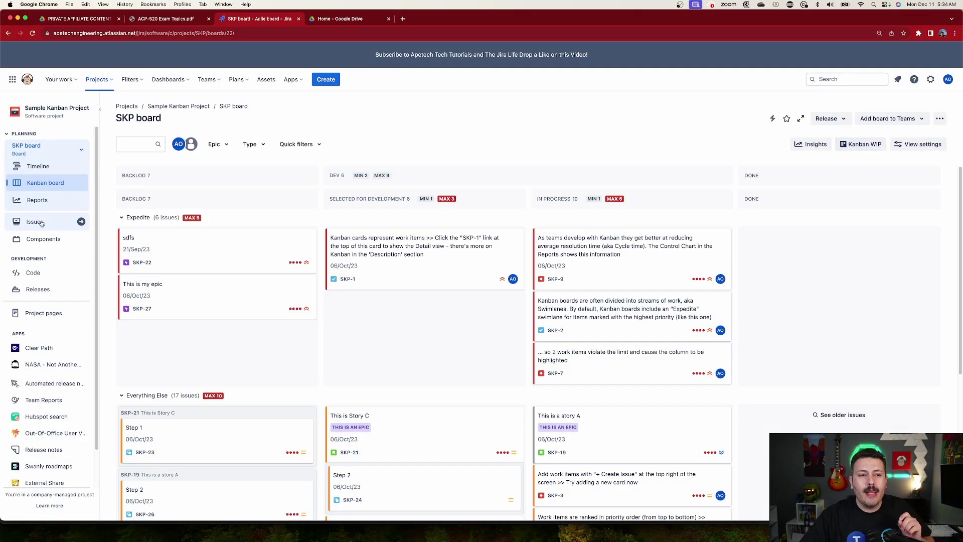
Step: Collapse the Expedite swimlane and check the maximum limits of both swimlanes
click(121, 217)
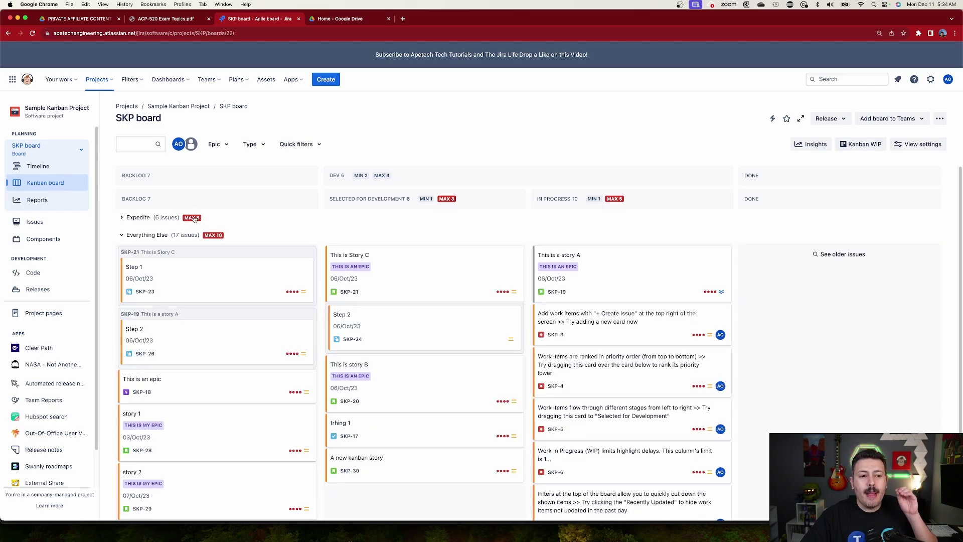
mouse_move(196, 220)
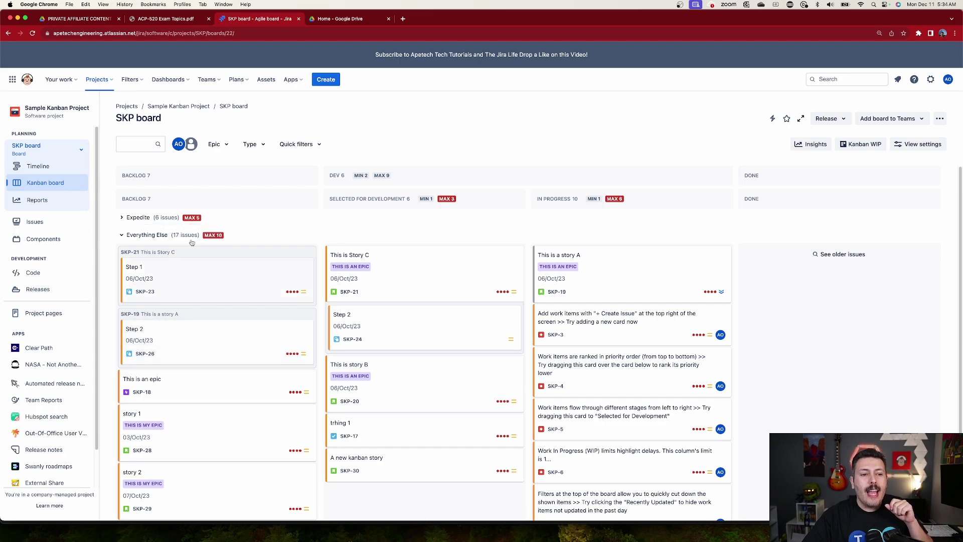
mouse_move(223, 236)
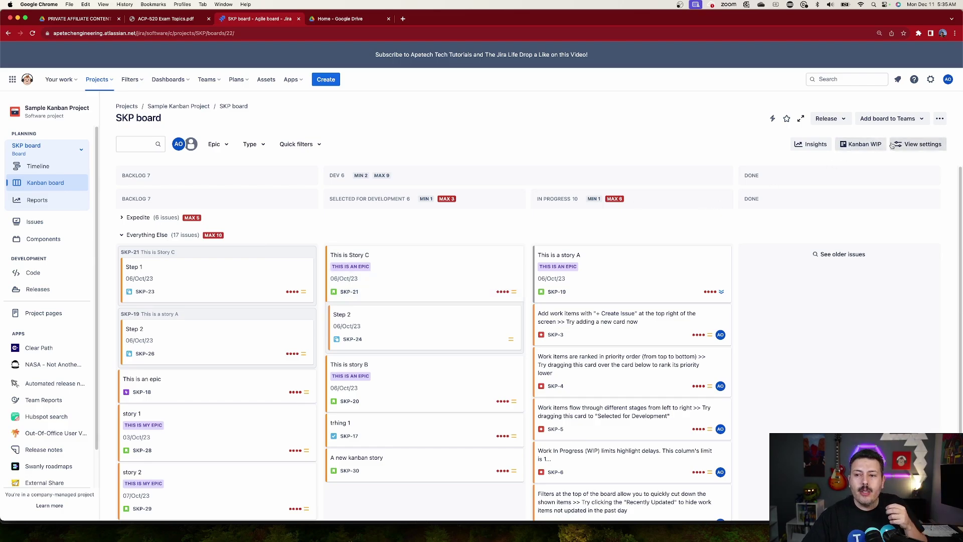
Step: Review the priority-based card colors in the board settings and return to the board
click(940, 119)
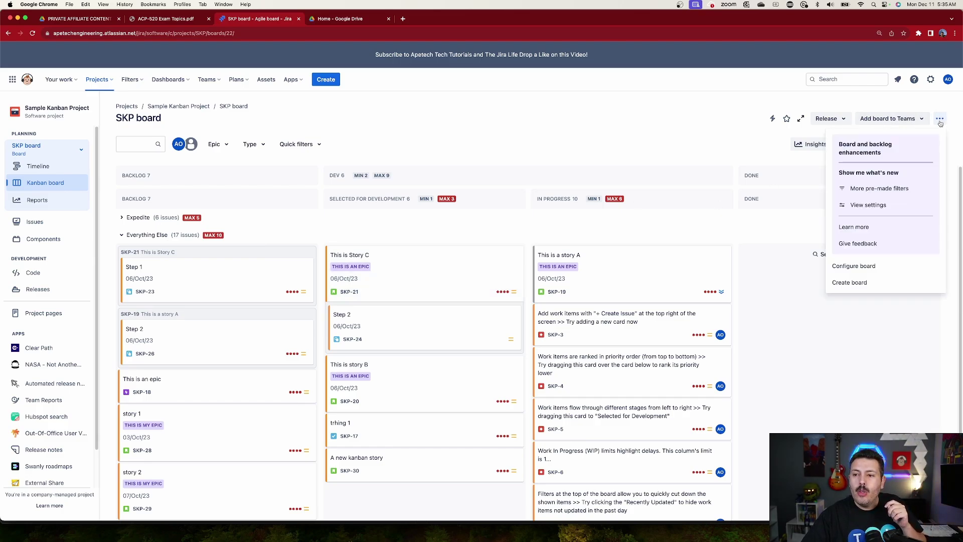
click(848, 267)
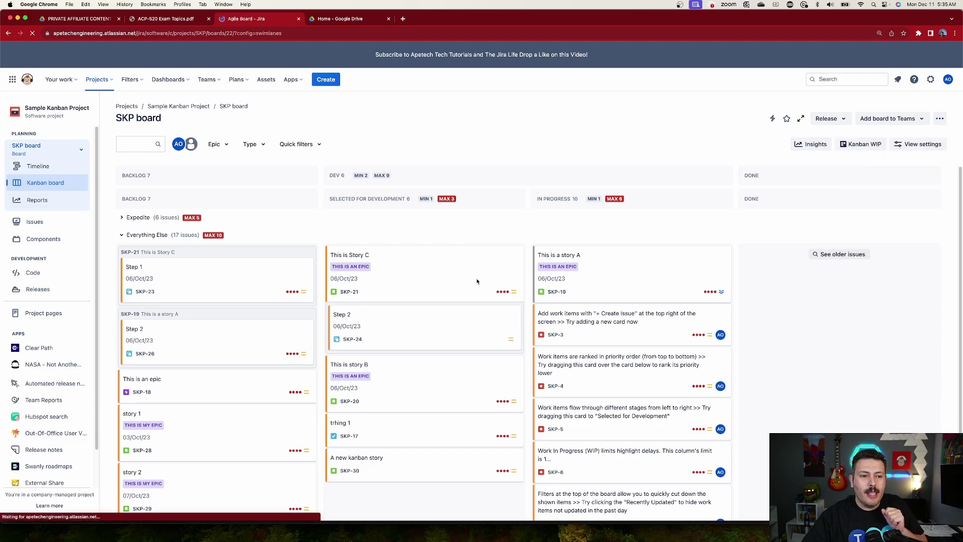
click(144, 211)
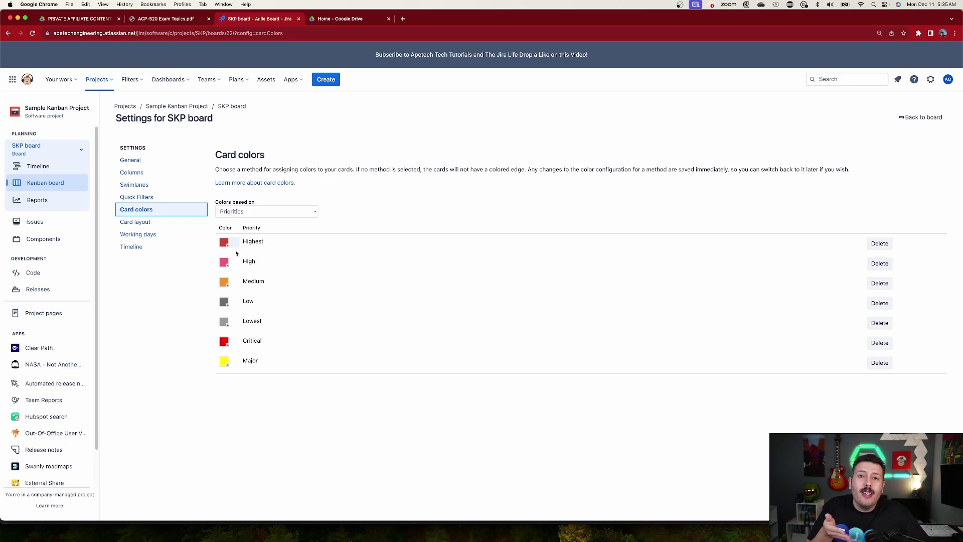
click(923, 118)
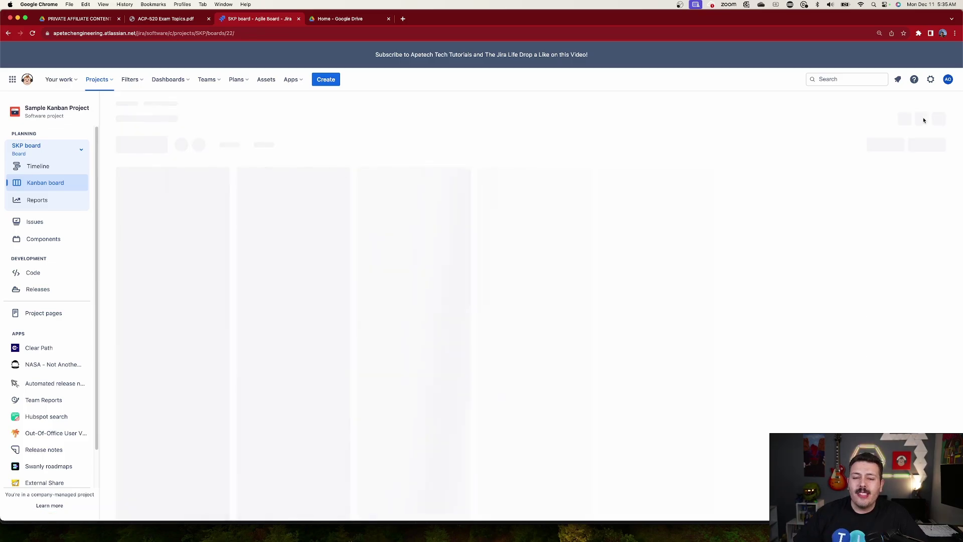
Step: Enable the Kanban WIP Card Colors option so whole cards are filled with their priority color
click(859, 149)
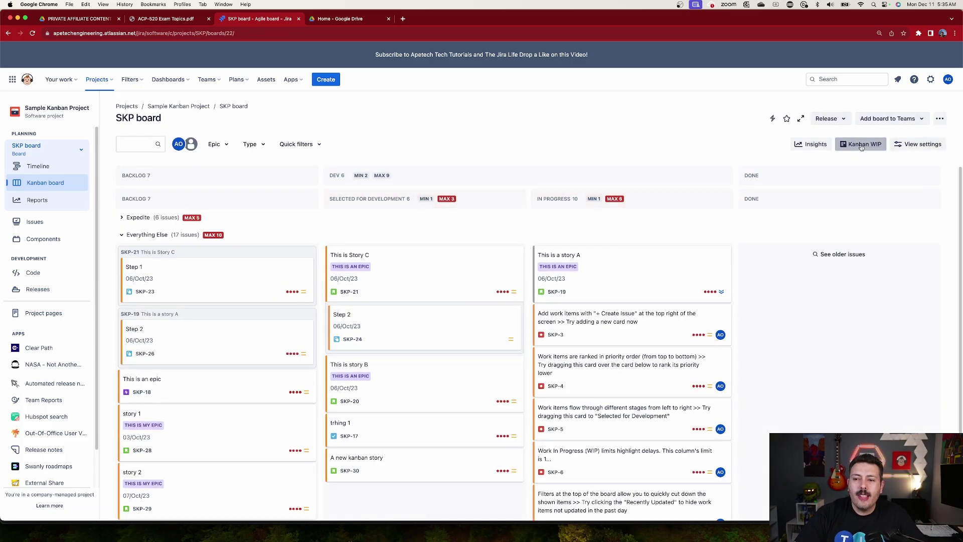
click(826, 179)
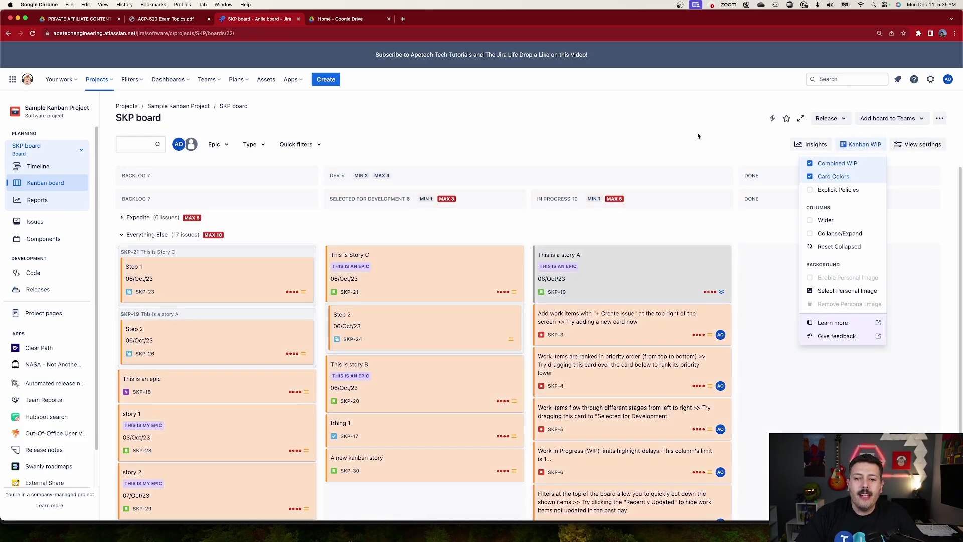
click(701, 130)
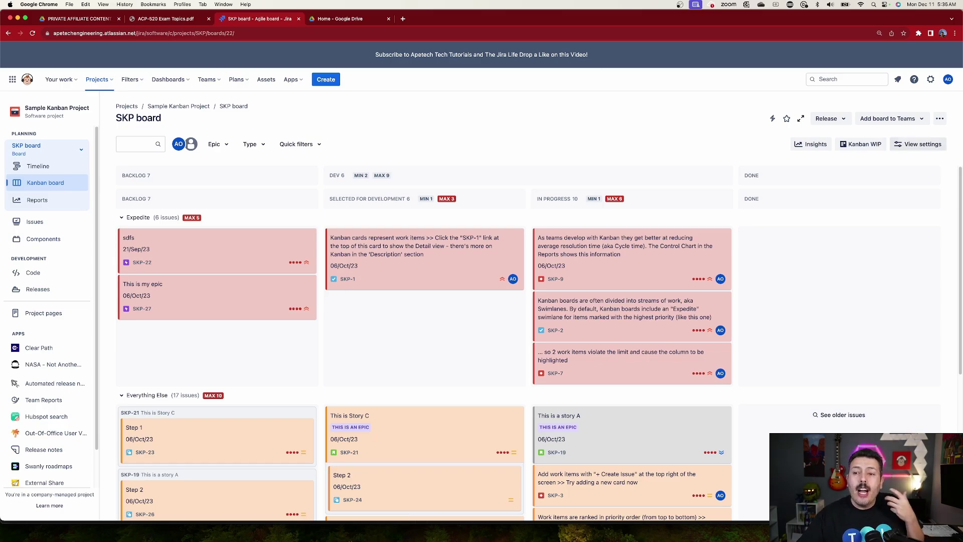
Step: Try the Wider columns option on the board and turn it off again
click(868, 144)
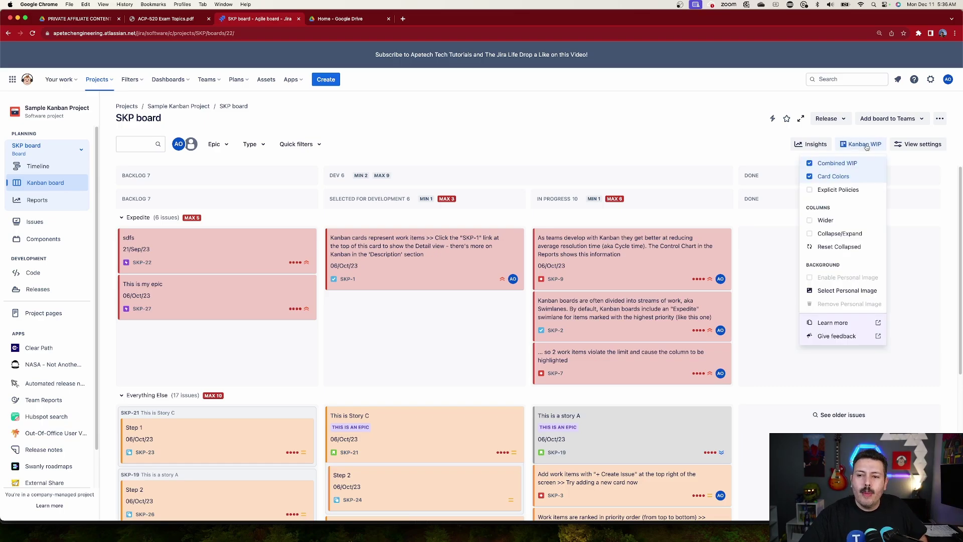
click(826, 221)
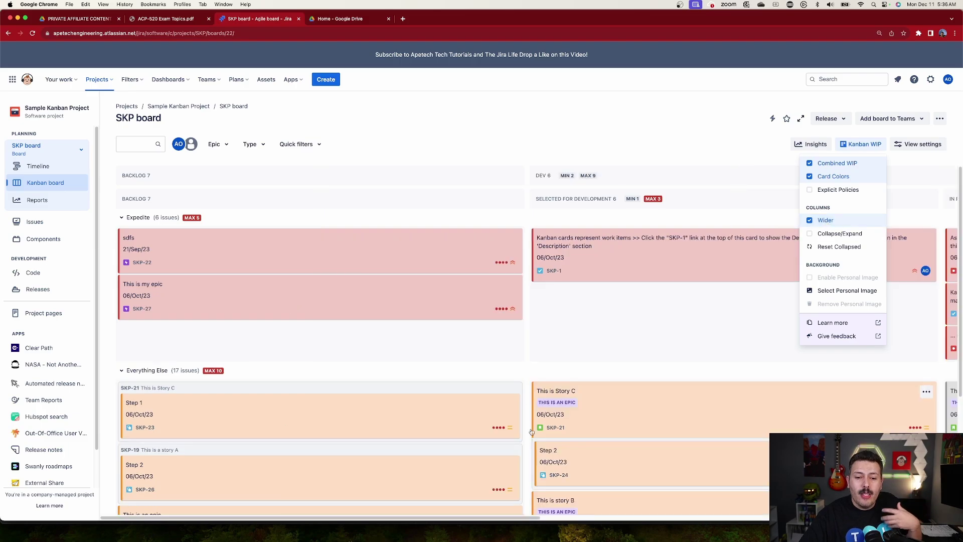
drag(466, 520, 423, 521)
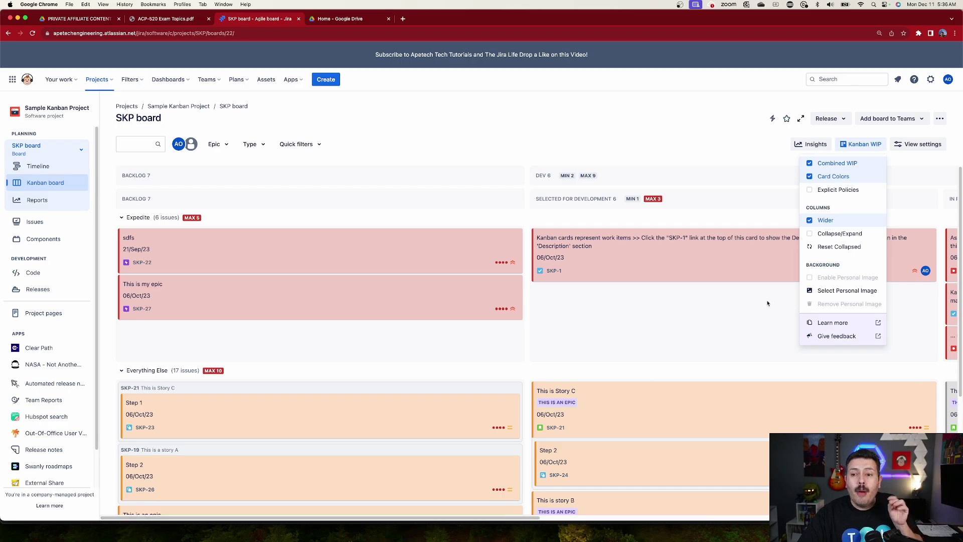
click(811, 220)
Step: Try the Collapse/Expand columns option by collapsing the Backlog column, and turn the option off again
click(810, 234)
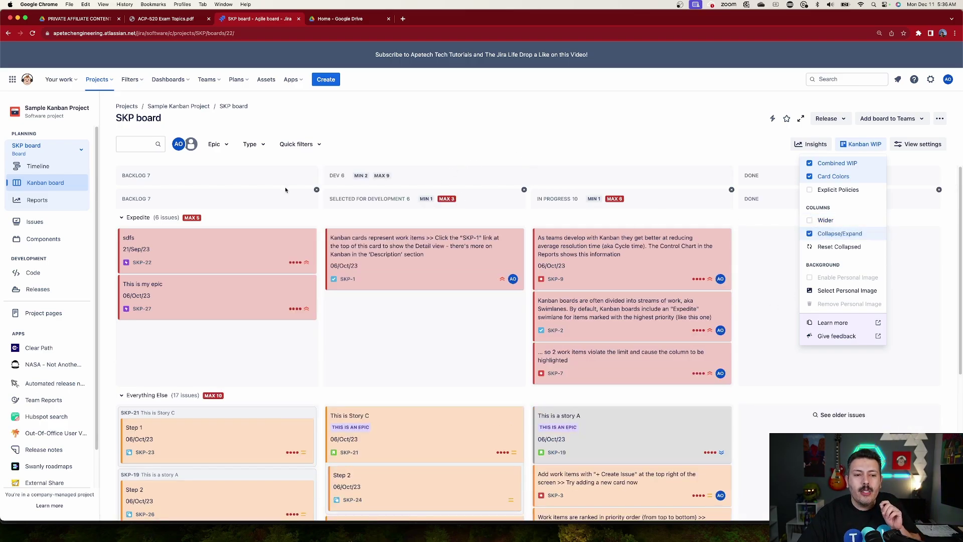
click(317, 190)
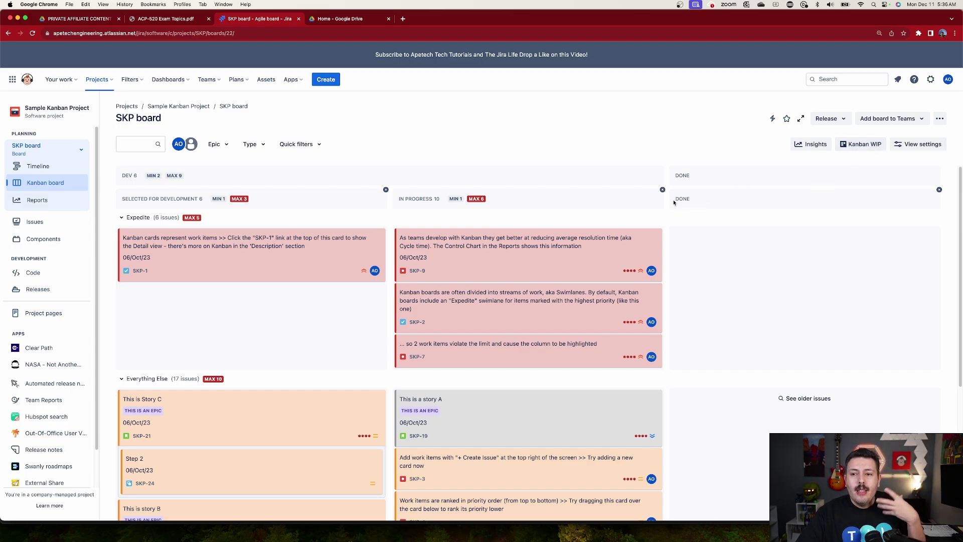
click(862, 144)
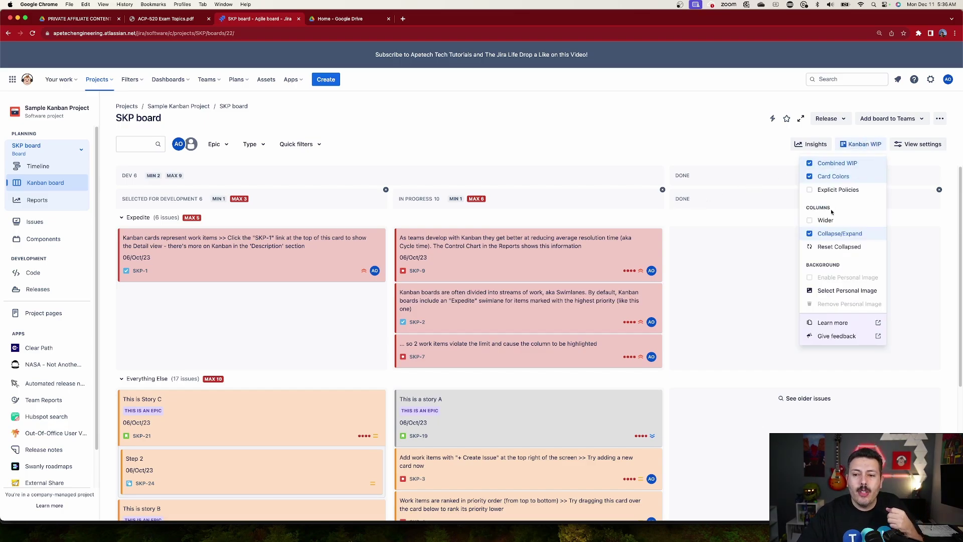
click(811, 231)
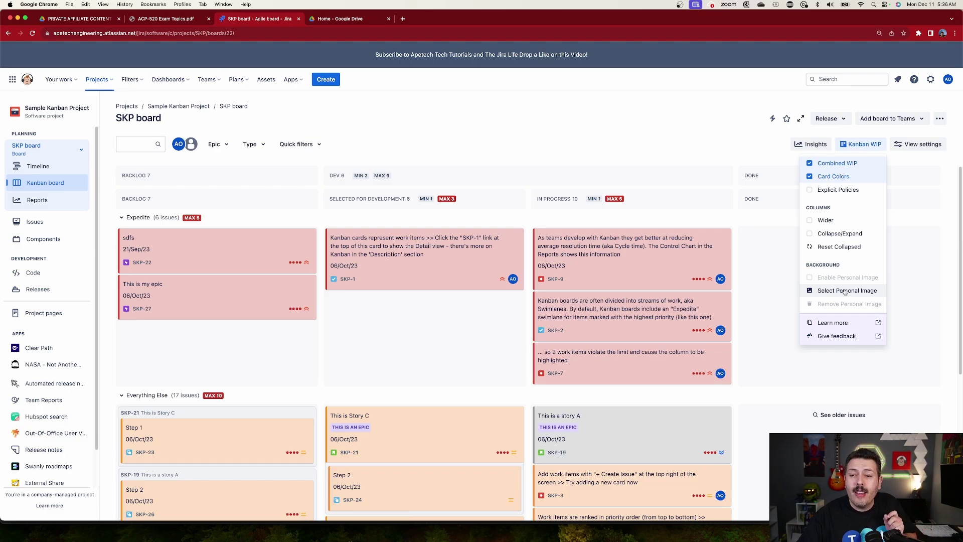
Step: Set the Rieux en Val, Francia painting as the board's personal background image and look over the board
click(846, 291)
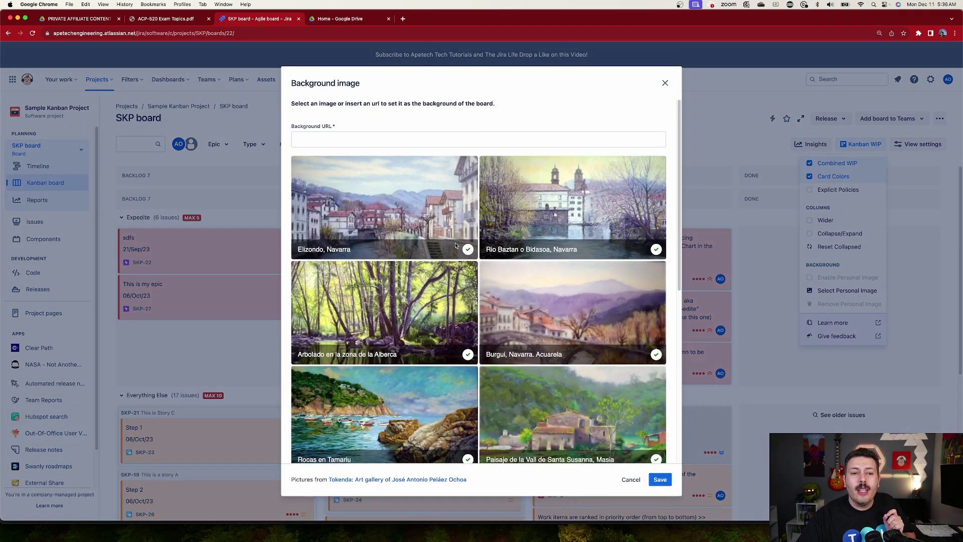
scroll(552, 251, down, 6)
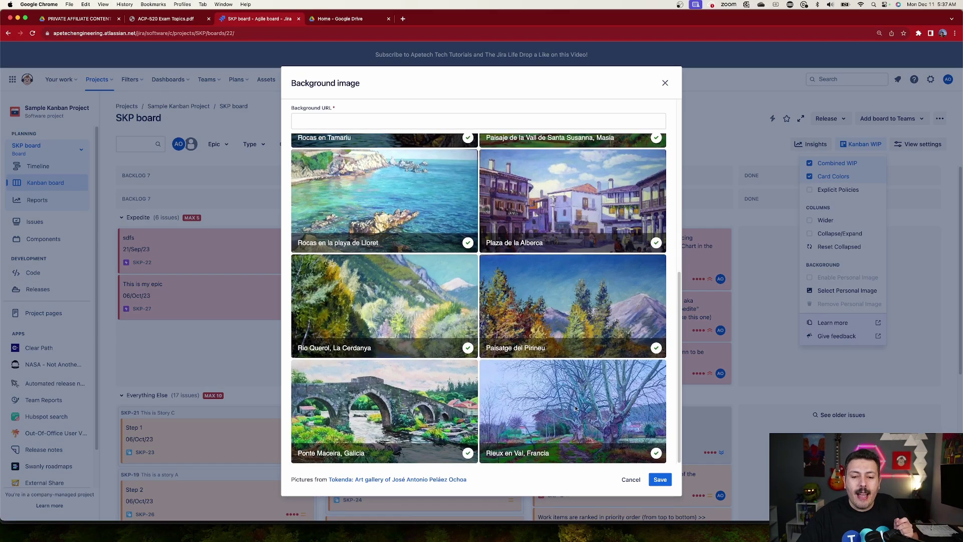
click(657, 453)
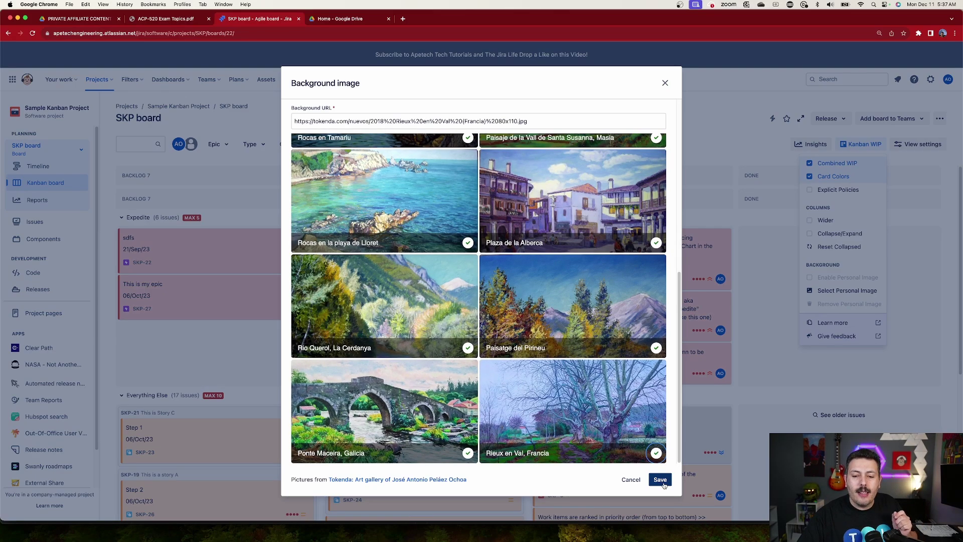
click(660, 480)
scroll(818, 407, down, 5)
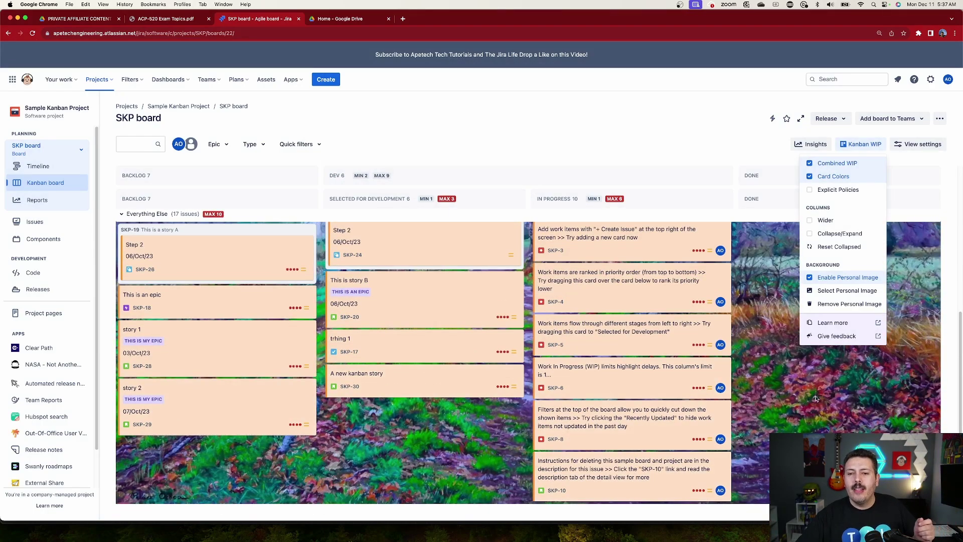
click(602, 88)
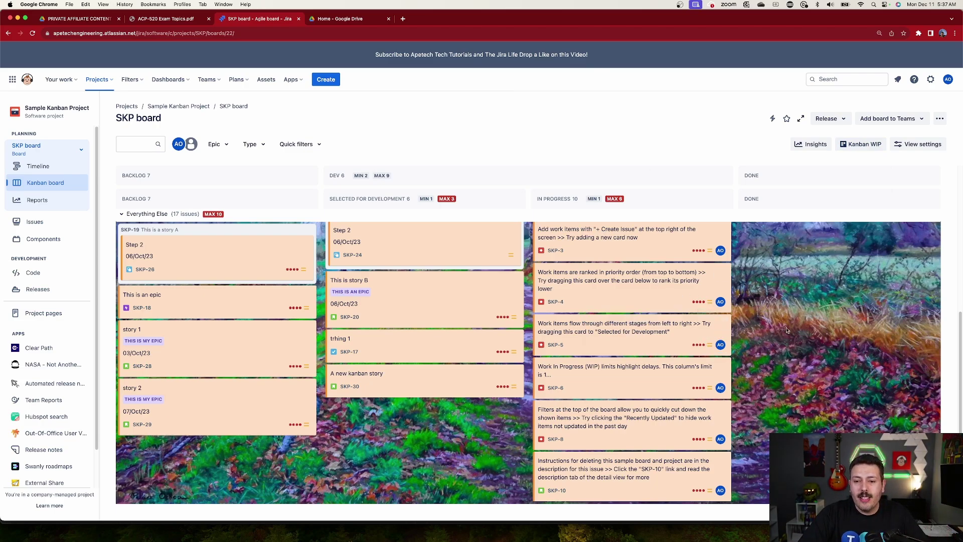
scroll(783, 332, up, 5)
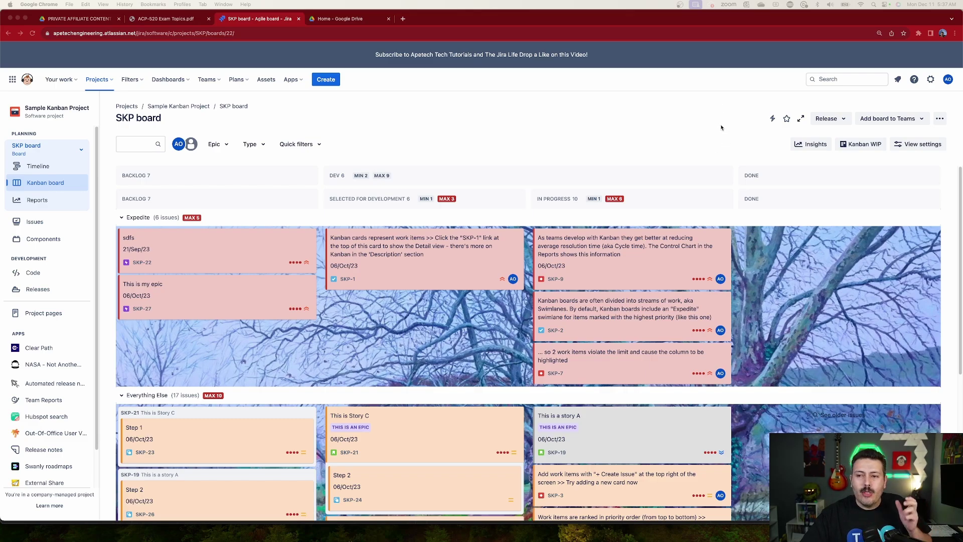
Step: Open the list of issue statuses in the Jira issue administration
click(931, 79)
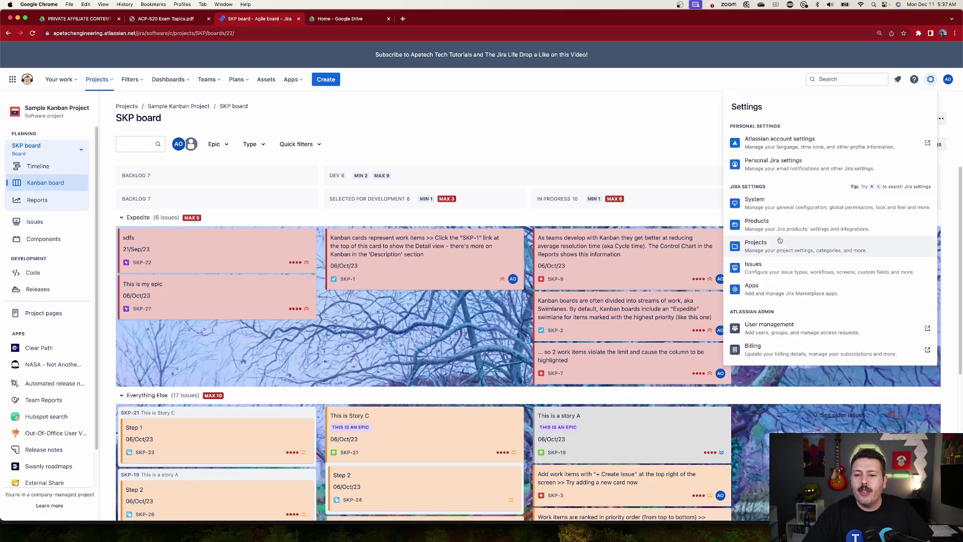
click(789, 270)
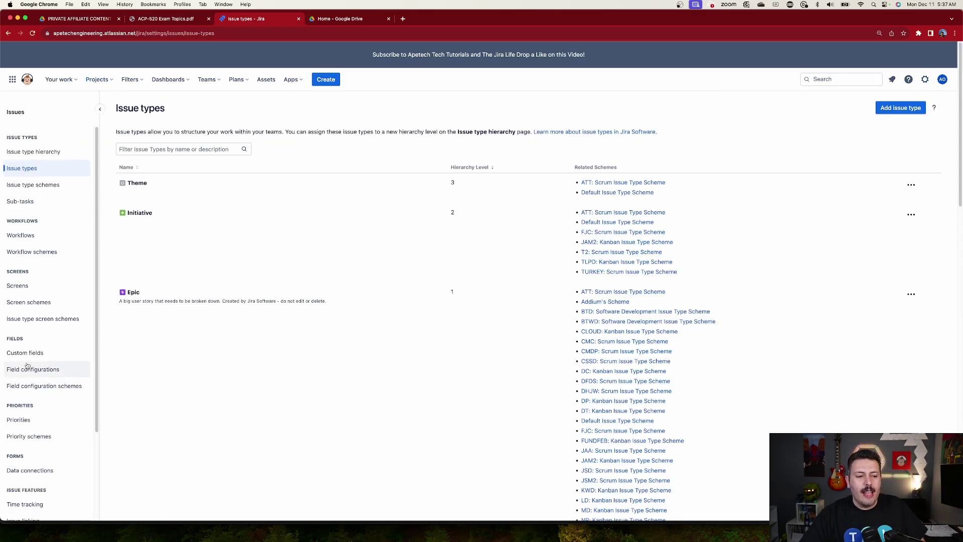
scroll(32, 371, down, 5)
click(19, 443)
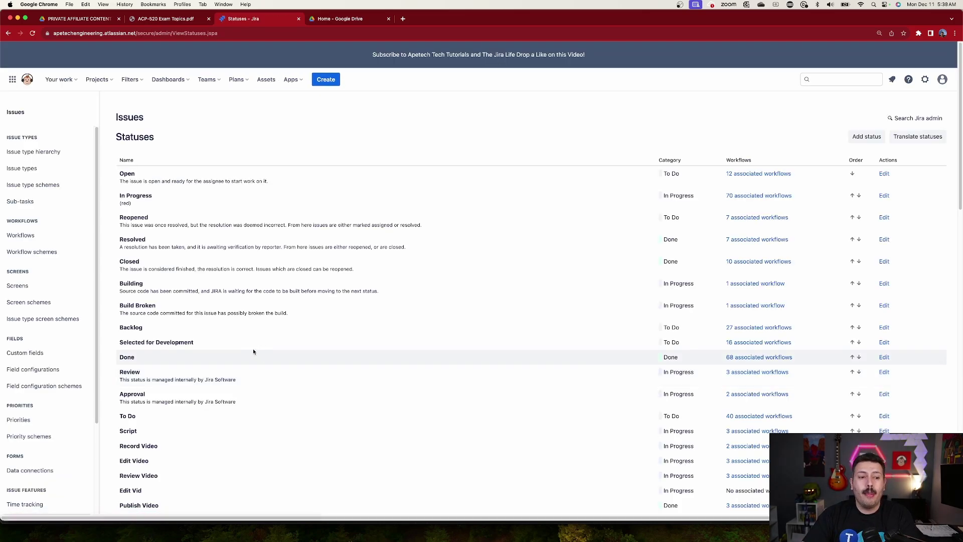
Step: Set the description of the Blocked status to "(red)" and save the update
scroll(219, 366, down, 6)
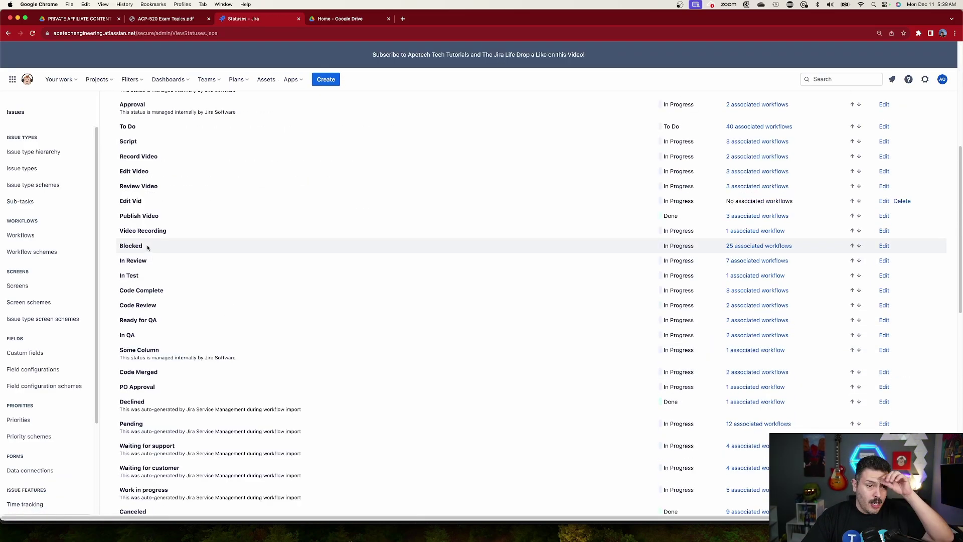
click(884, 245)
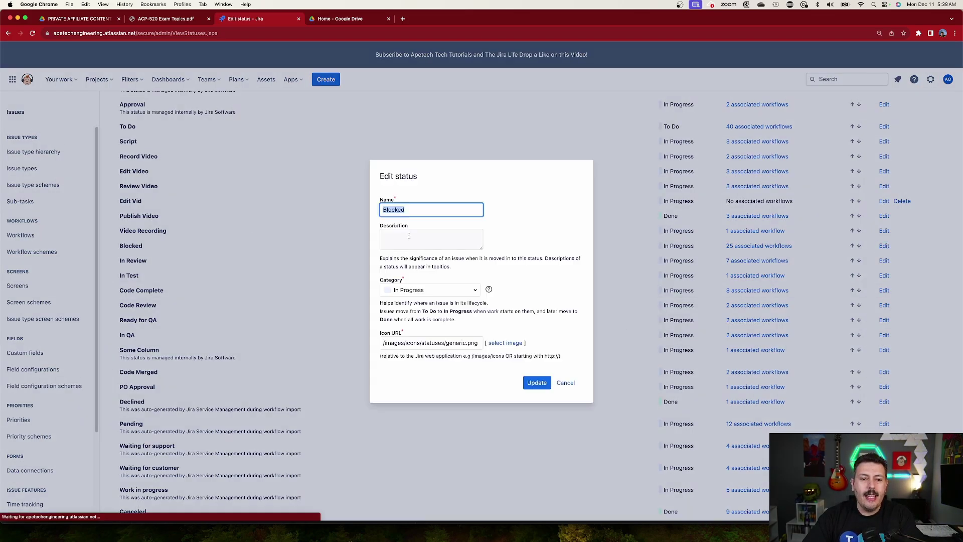
click(398, 233)
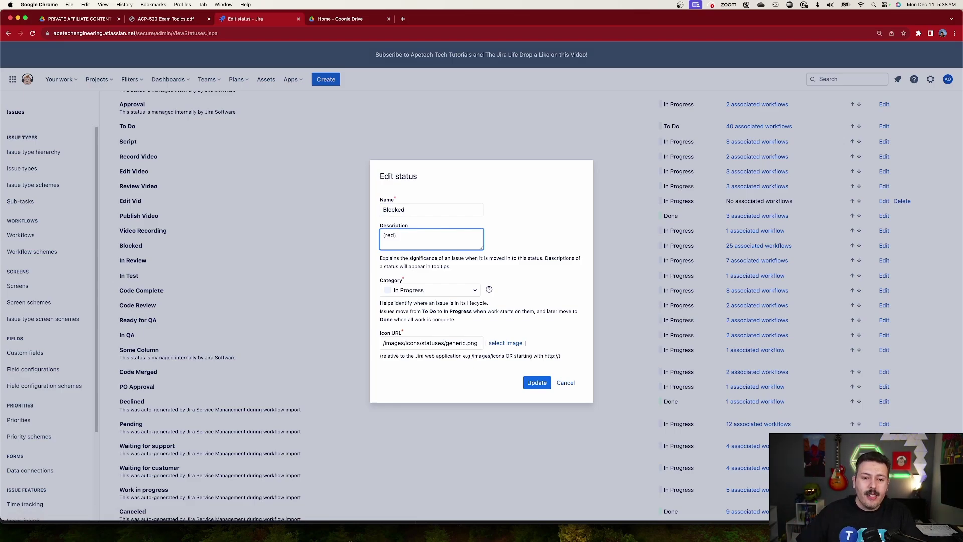
click(535, 383)
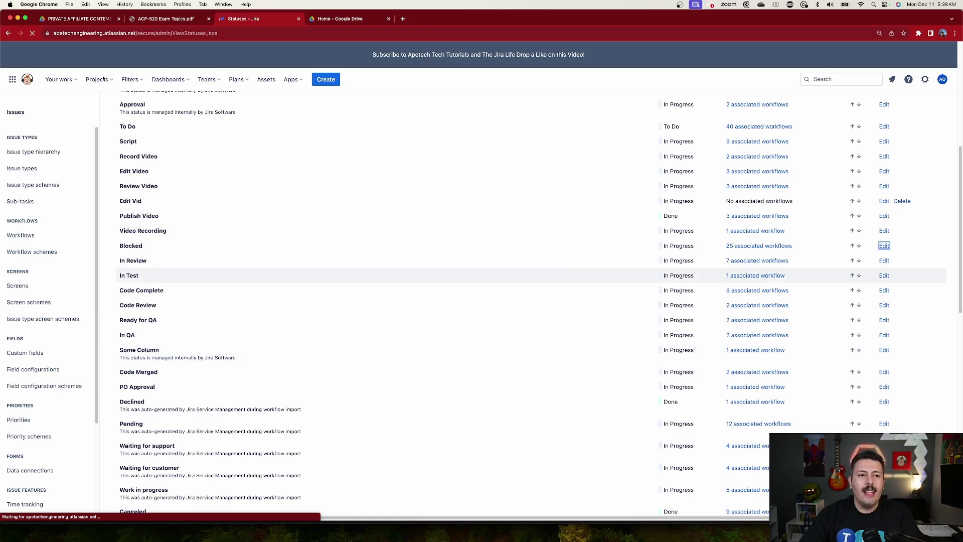
Step: Open the v13 Thanksgiving project's workflow for editing and examine the colors of its statuses in the diagram
click(98, 79)
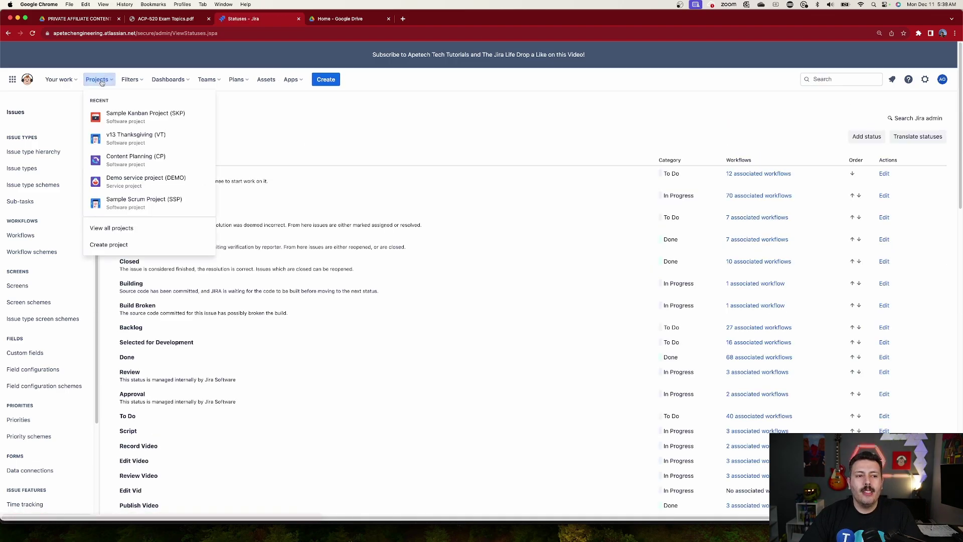
click(145, 135)
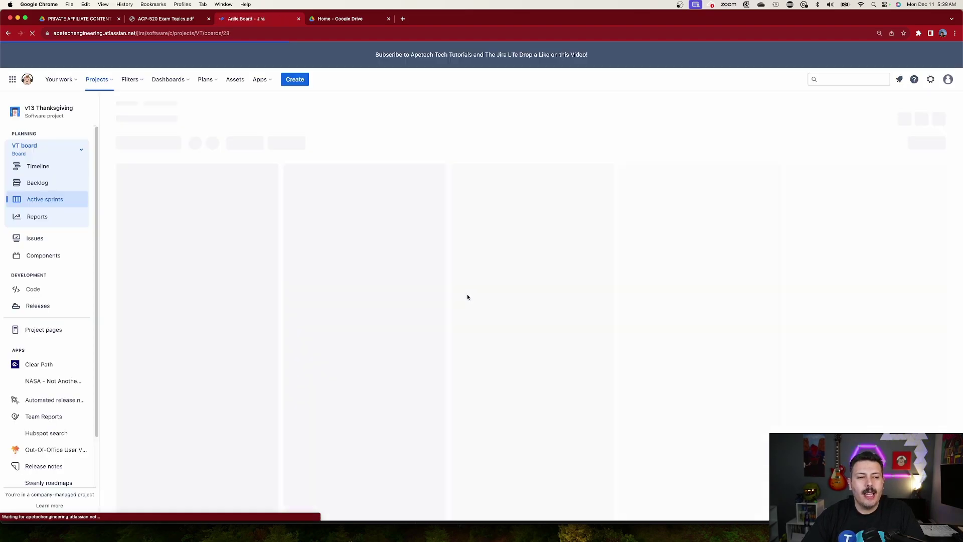
scroll(35, 452, down, 2)
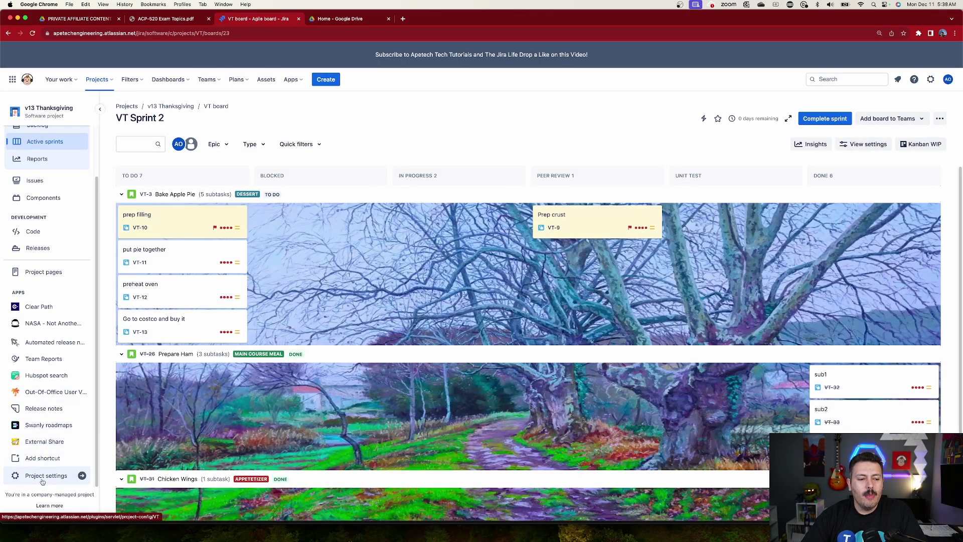
click(43, 477)
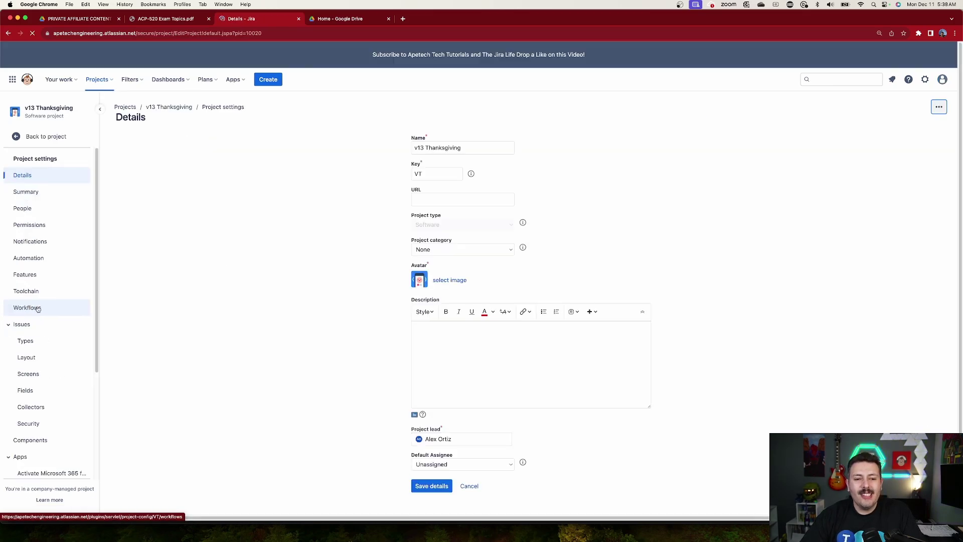
click(42, 308)
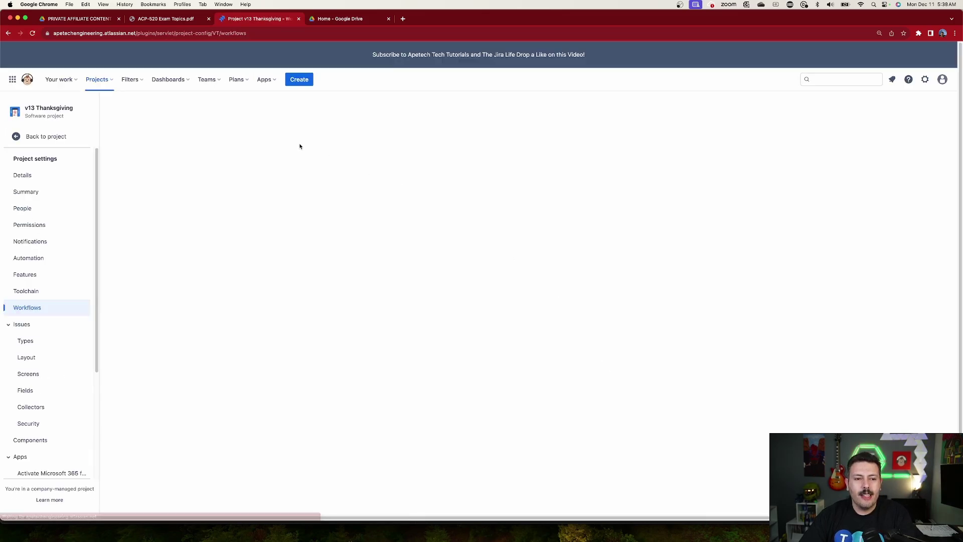
click(831, 239)
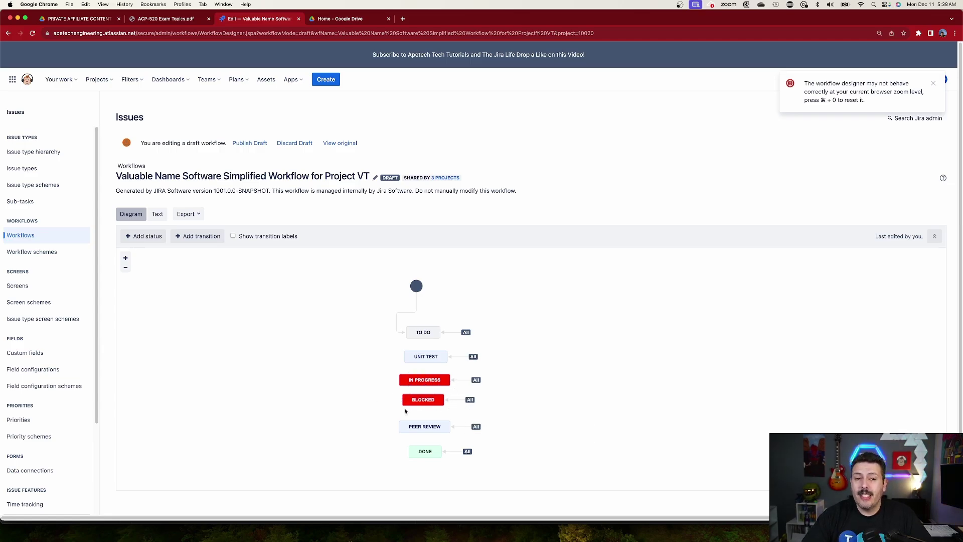
Step: In the v13 Thanksgiving backlog, set Cranberry Sauce (VT-7), Cerbesa (VT-22) and Pumpkin Pie (VT-6) to Blocked
click(97, 80)
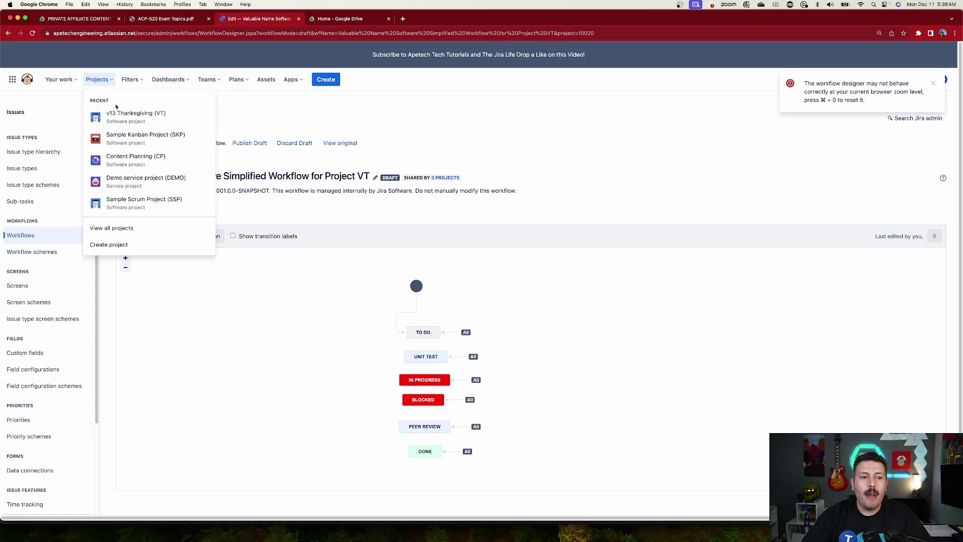
click(147, 119)
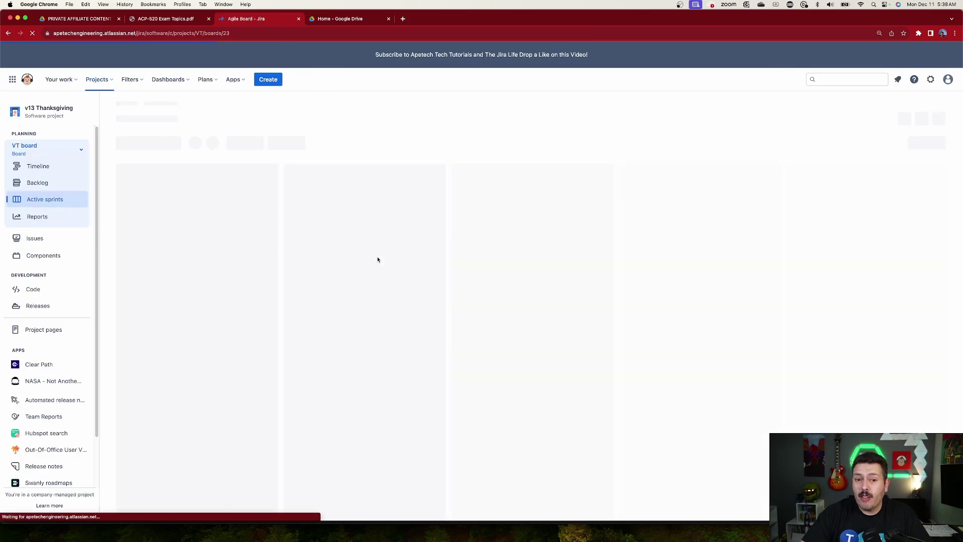
click(63, 180)
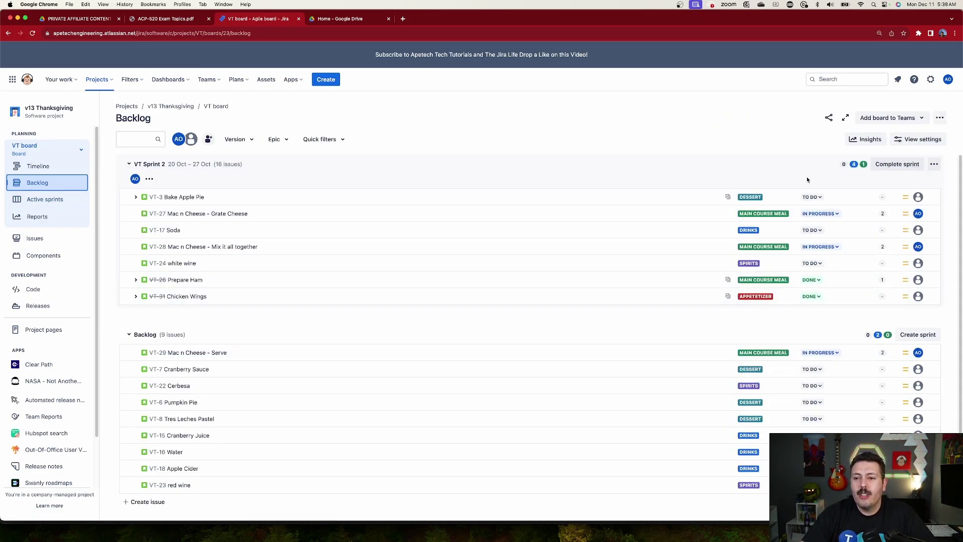
scroll(840, 301, down, 1)
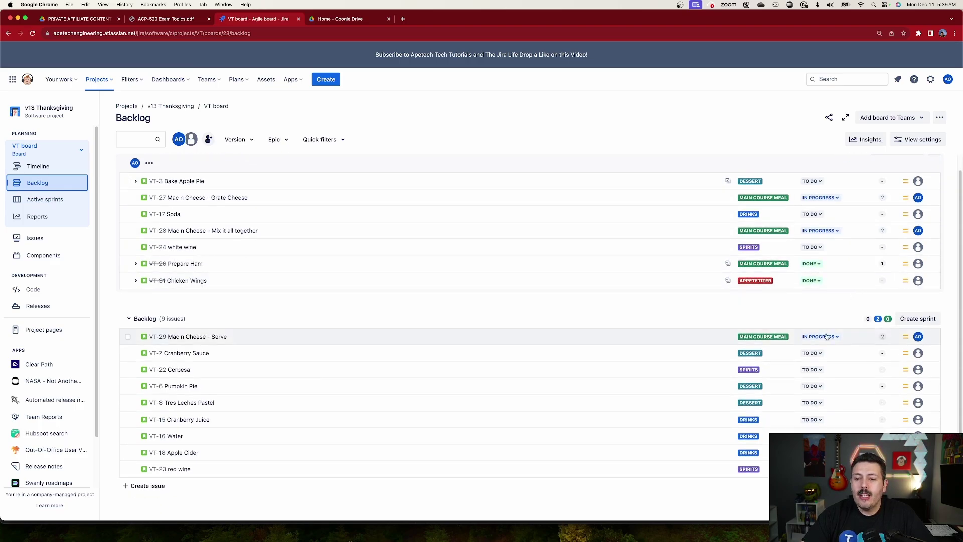
click(819, 354)
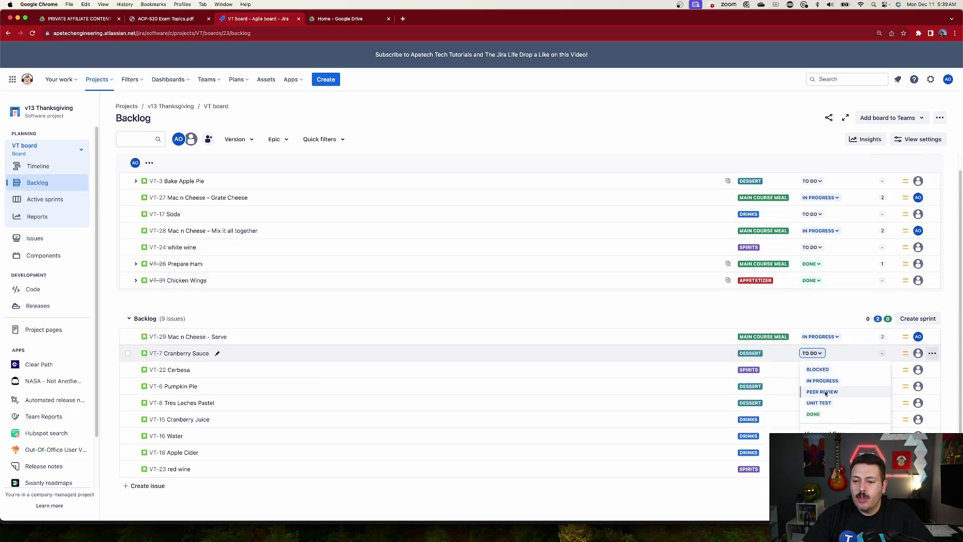
click(818, 370)
click(813, 369)
click(819, 386)
click(815, 387)
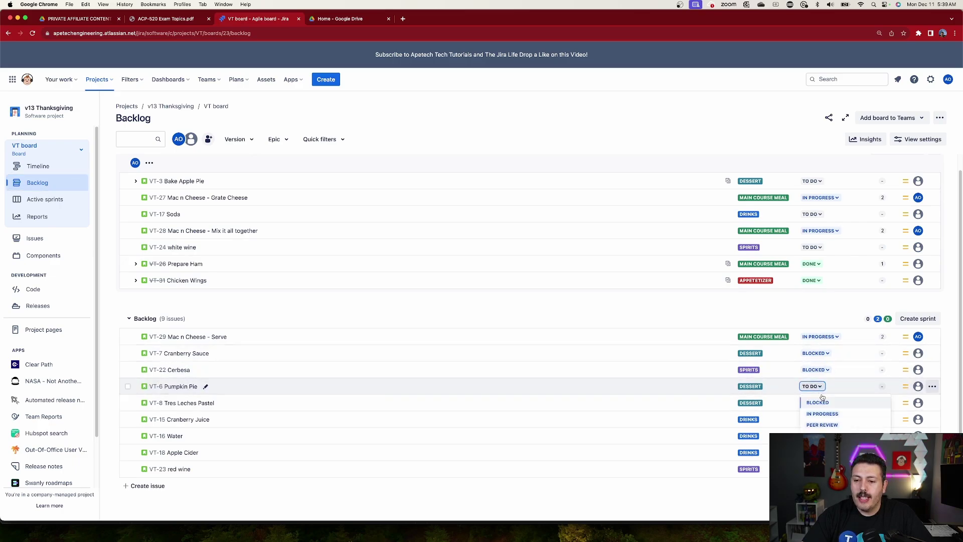
click(819, 402)
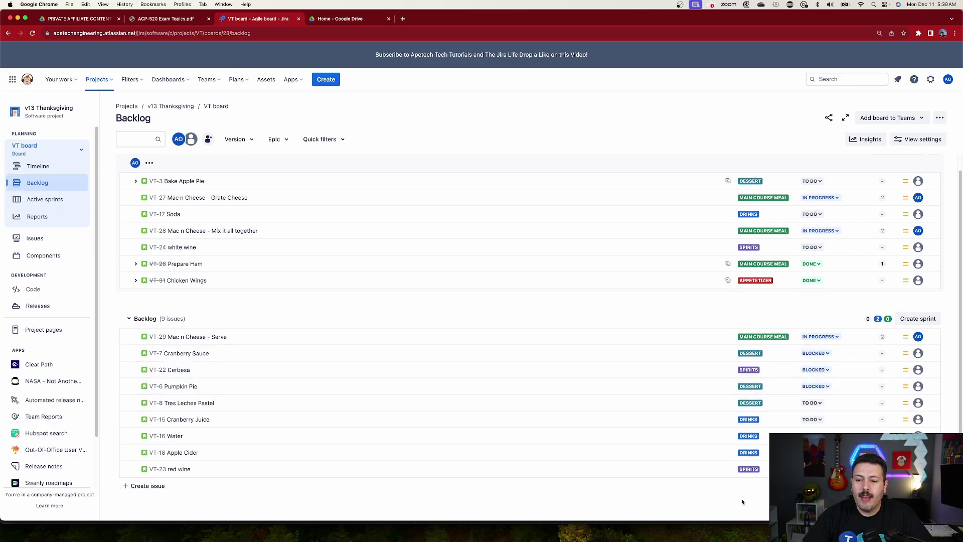
Step: Check the status color in the Cranberry Sauce issue's details and in its backlog status choices
click(677, 358)
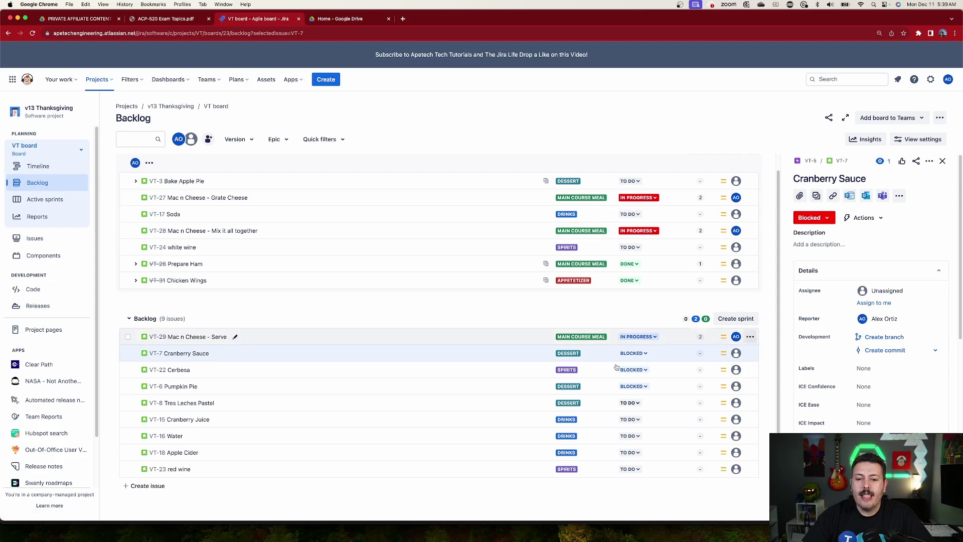
click(943, 162)
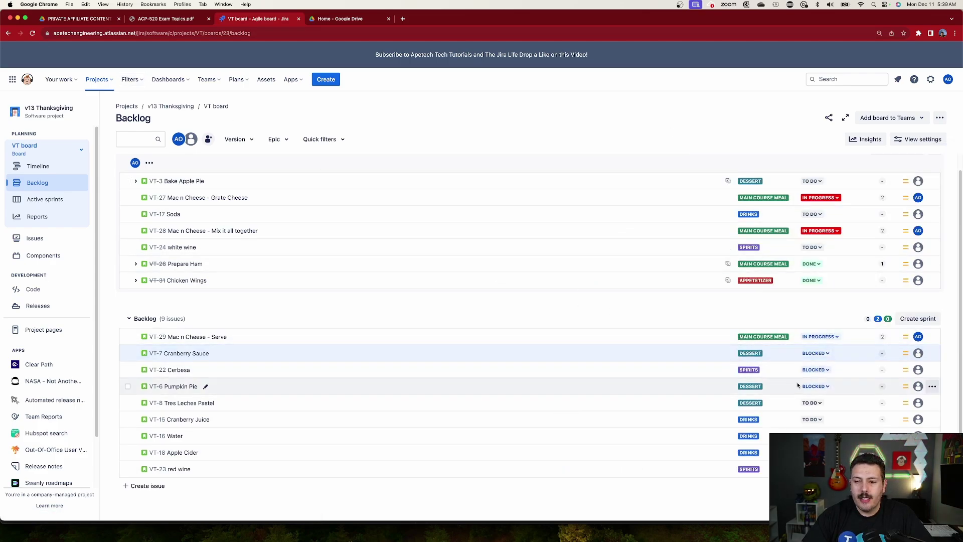
click(817, 353)
click(610, 292)
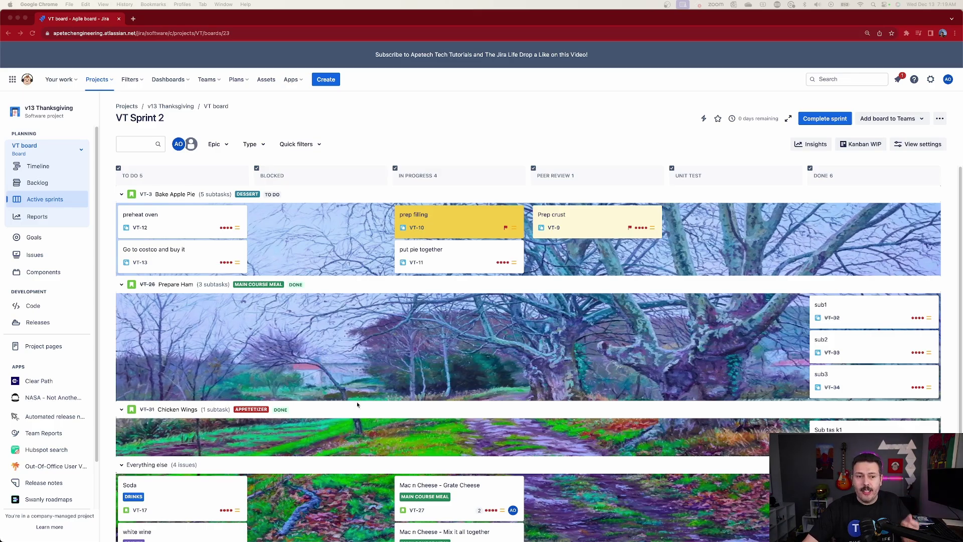
Step: With its Transitions activity shown, move the preheat oven subtask (VT-12) to In Progress, and open the prep filling subtask (VT-10)
click(169, 229)
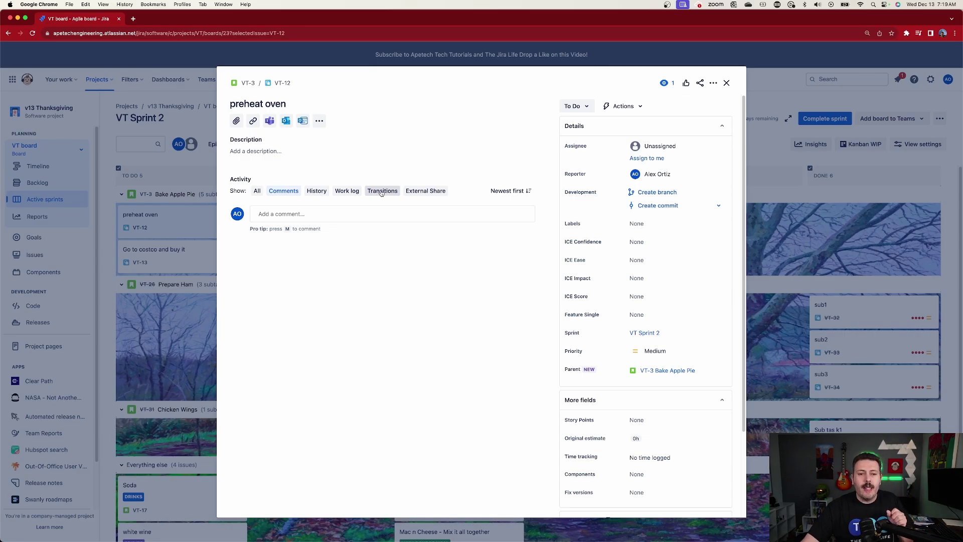
click(381, 192)
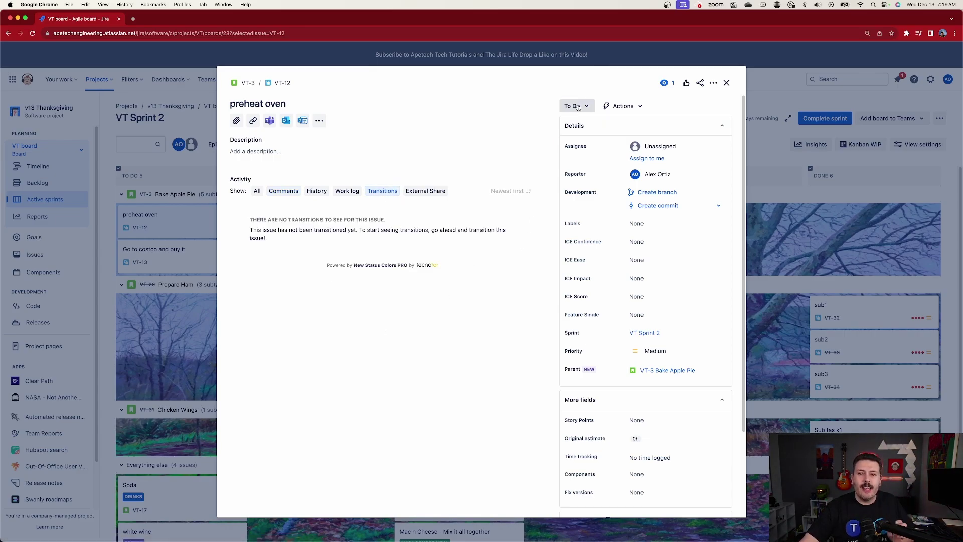
click(578, 107)
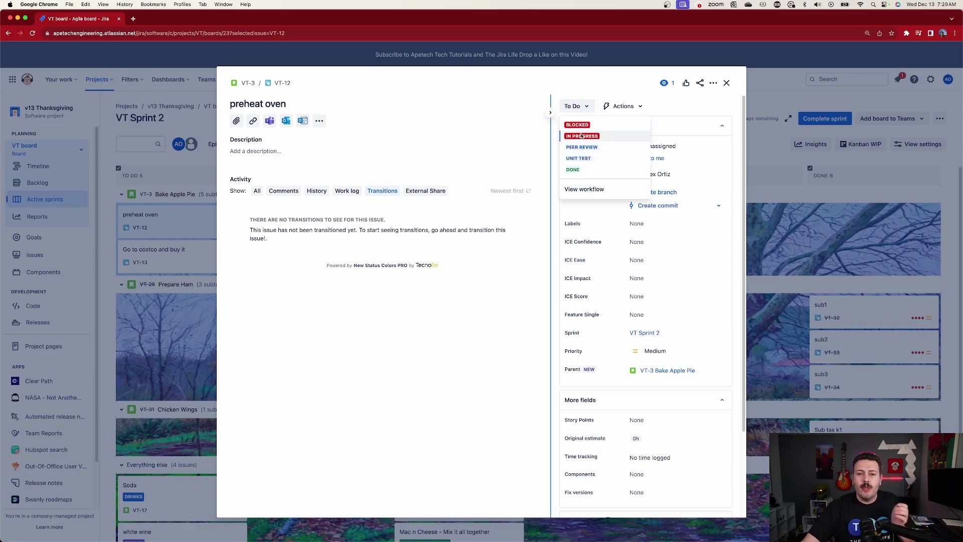
click(577, 127)
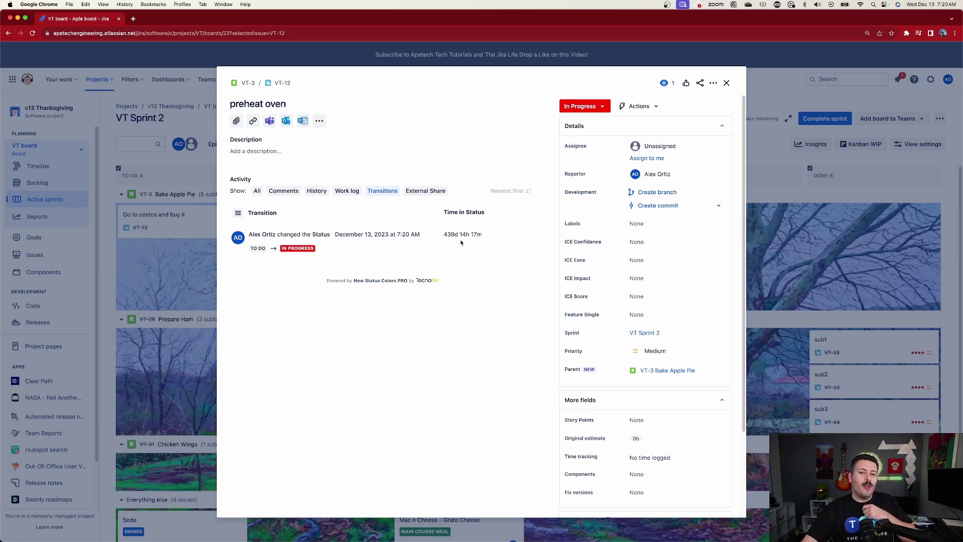
click(727, 83)
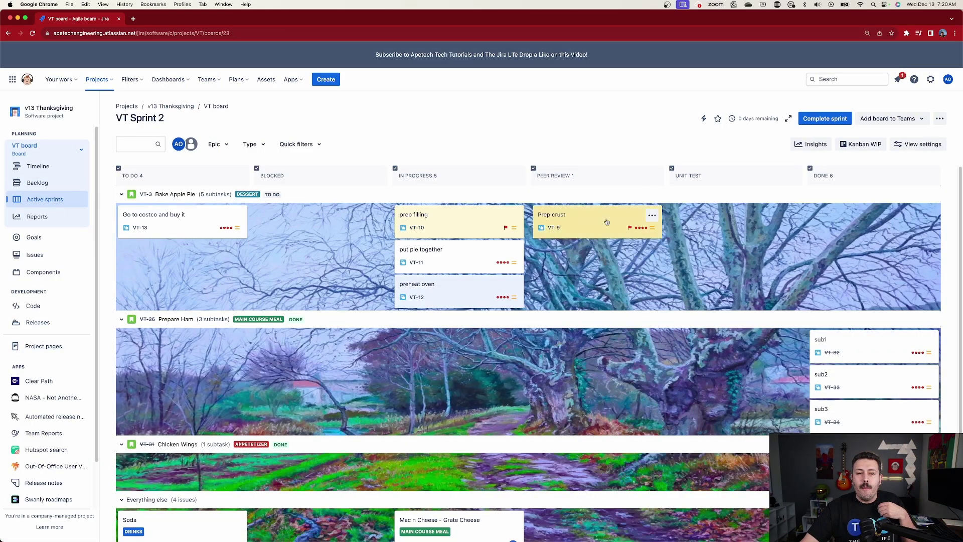
click(467, 219)
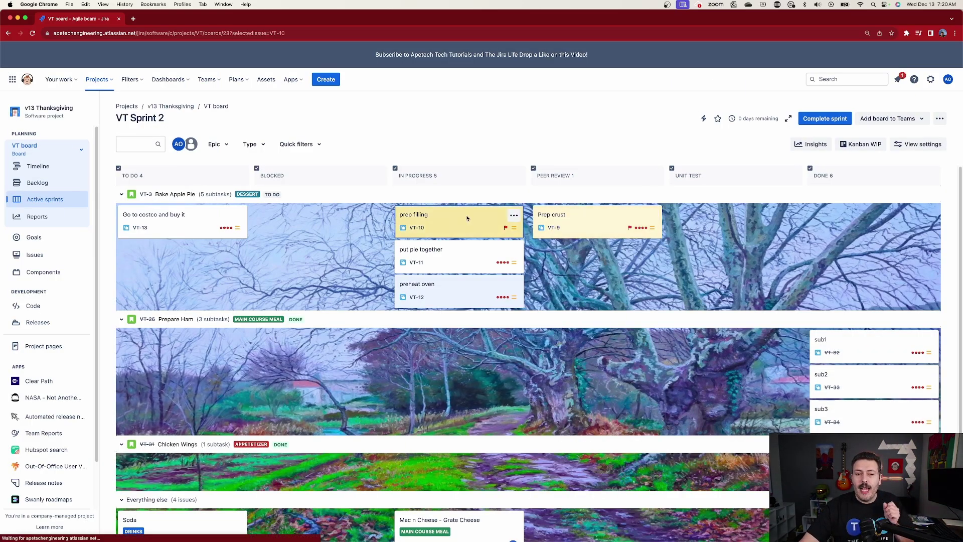
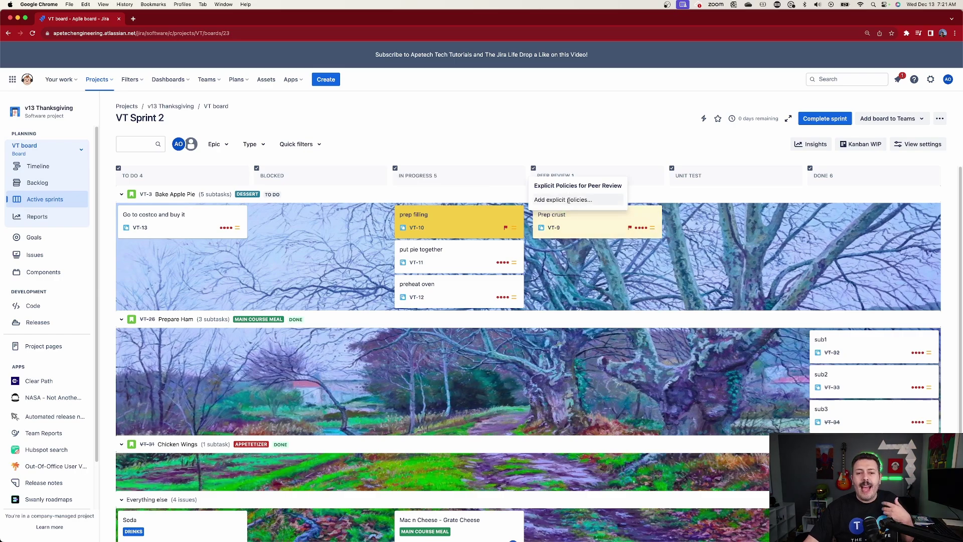
Step: Add the explicit policy "Needs to have PR opened in Git" to the Peer Review column and save it
click(568, 200)
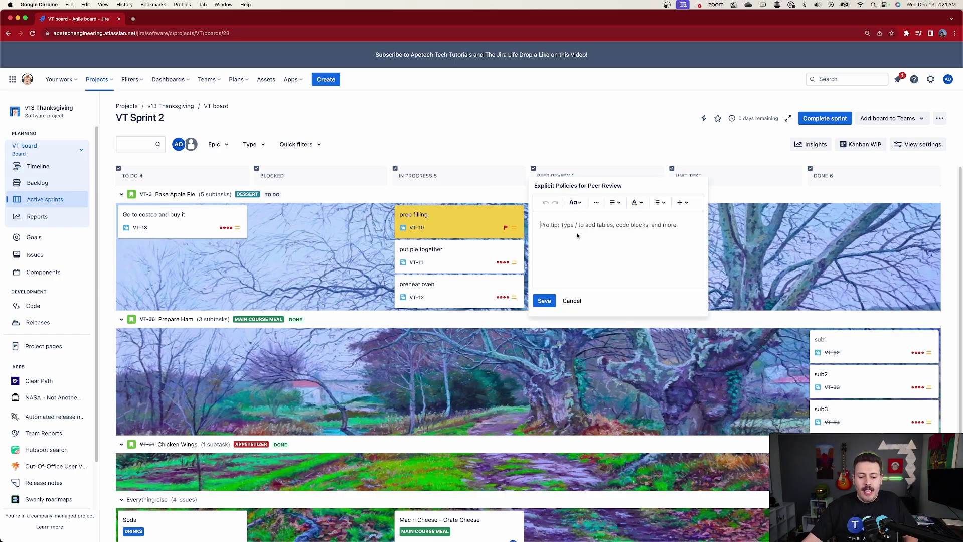
text(Needs to hav)
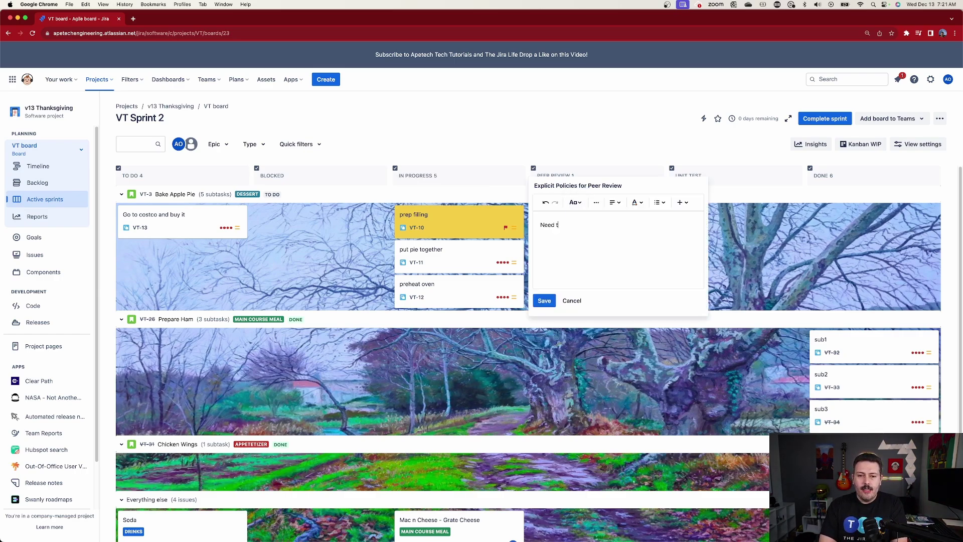
text(e PR opened in )
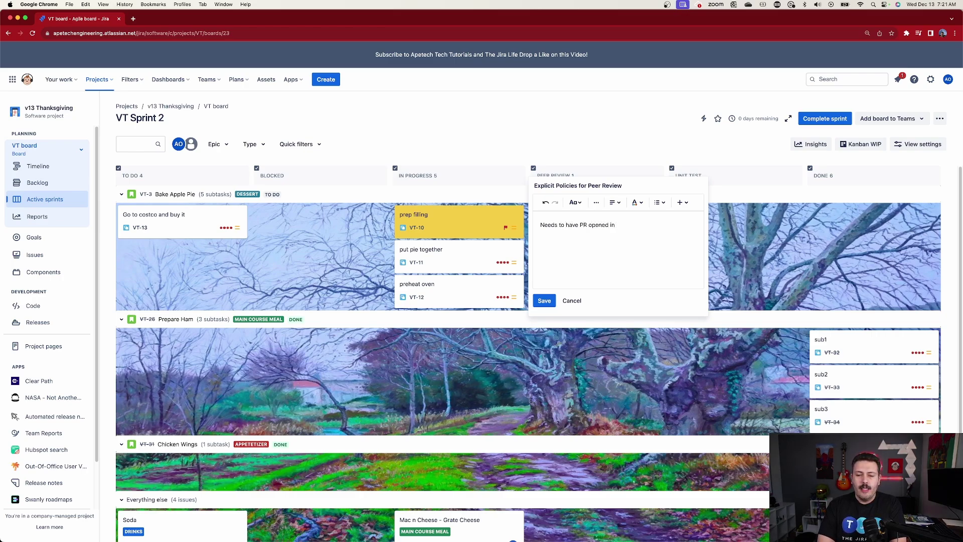
text(Git)
click(545, 300)
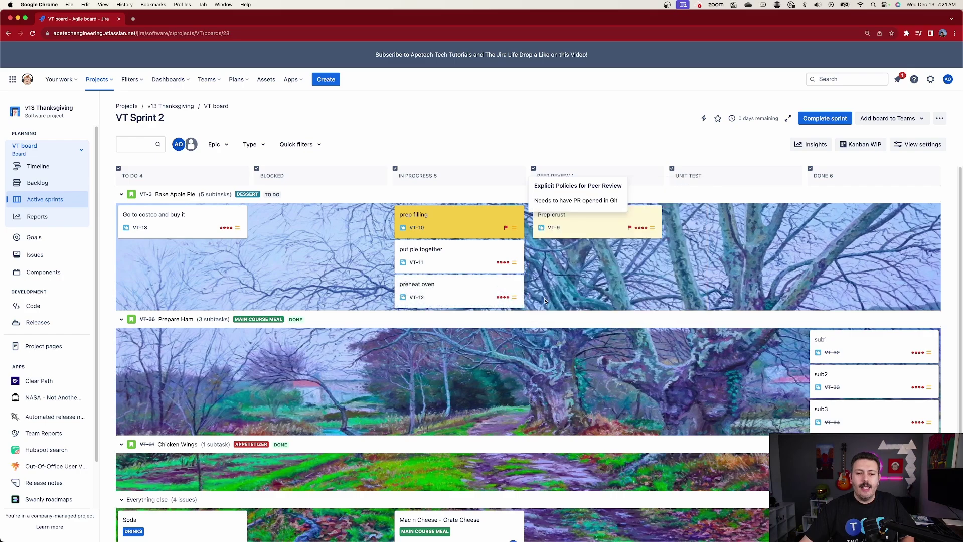